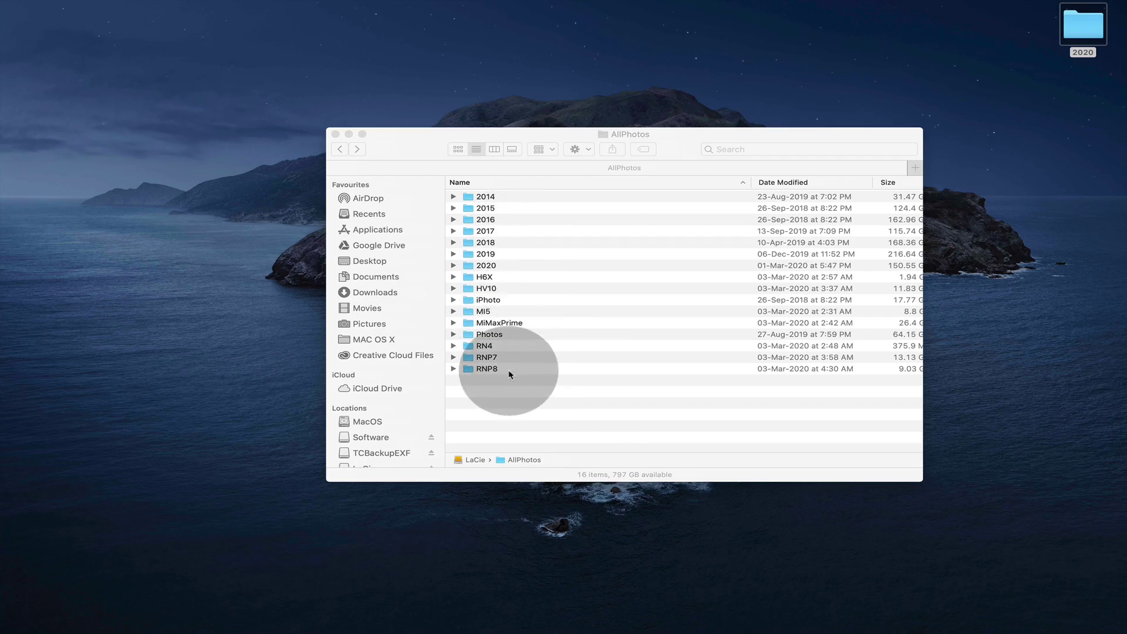
Step: Switch from the Finder space to full-screen Lightroom Classic, showing the empty catalog
{"action": "key", "text": "ctrl+Left"}
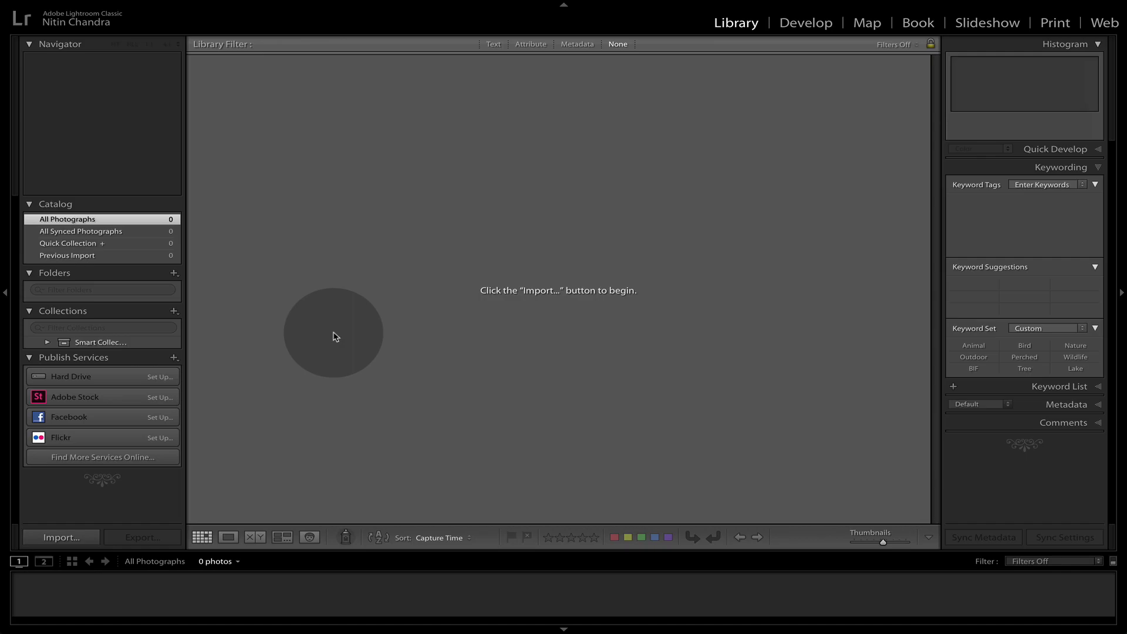
{"action": "key", "text": "ctrl+Right"}
{"action": "left_click", "coordinate": [1069, 13]}
{"action": "double_click", "coordinate": [1068, 12]}
{"action": "left_click_drag", "start_coordinate": [883, 291], "coordinate": [759, 254]}
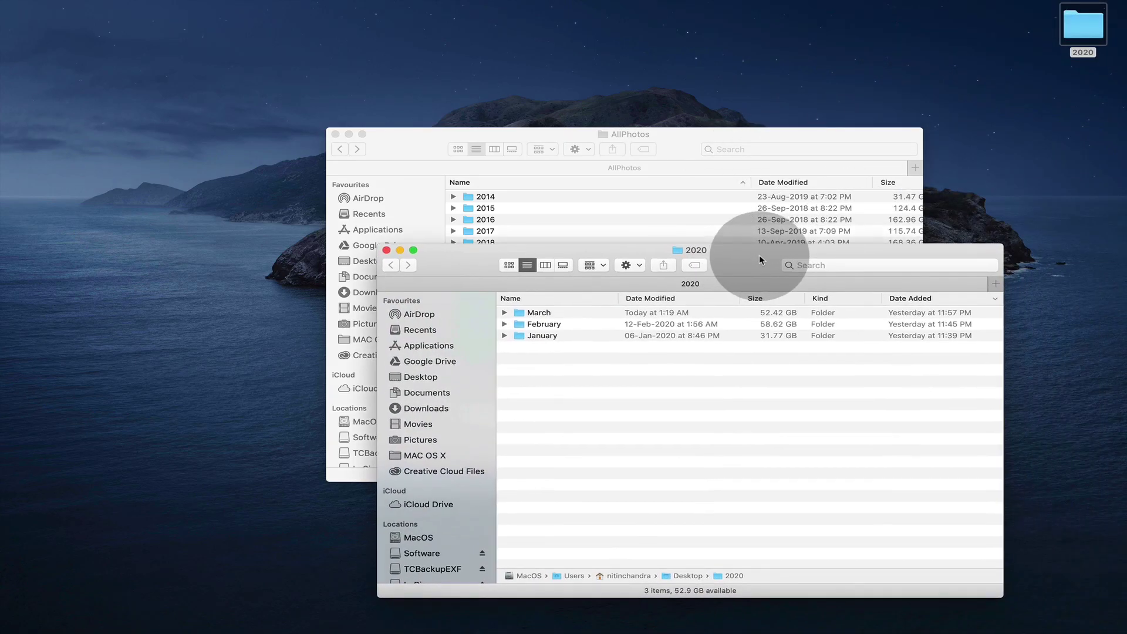
{"action": "key", "text": "ctrl+Left"}
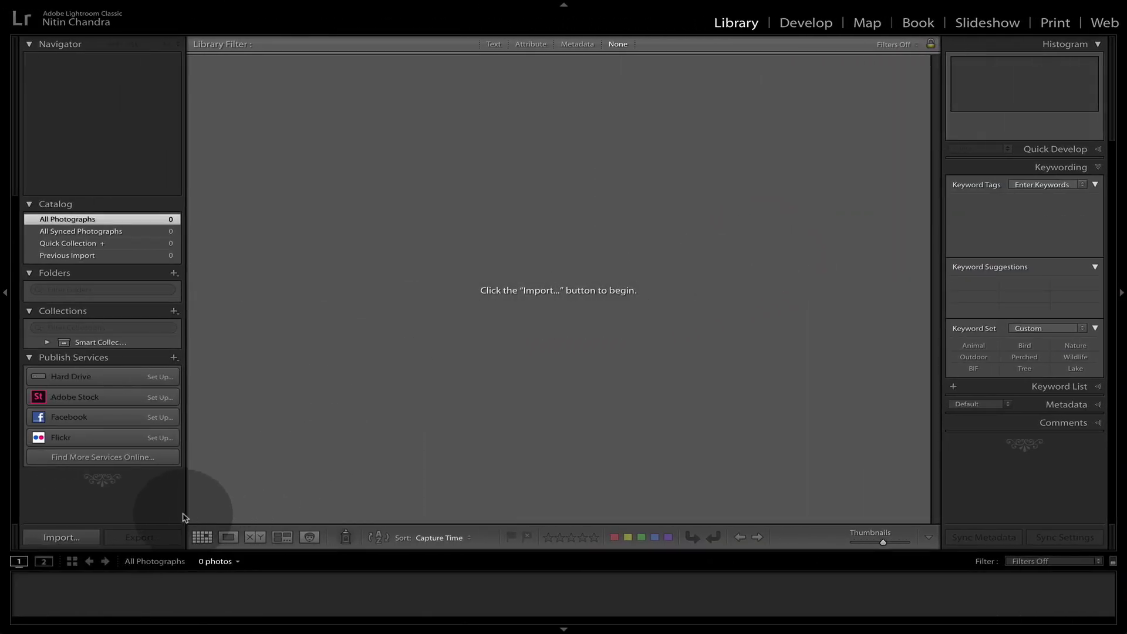
Step: Start an import with the Desktop folder under MacOS > Users > home as source (3003 photos)
{"action": "left_click", "coordinate": [78, 537]}
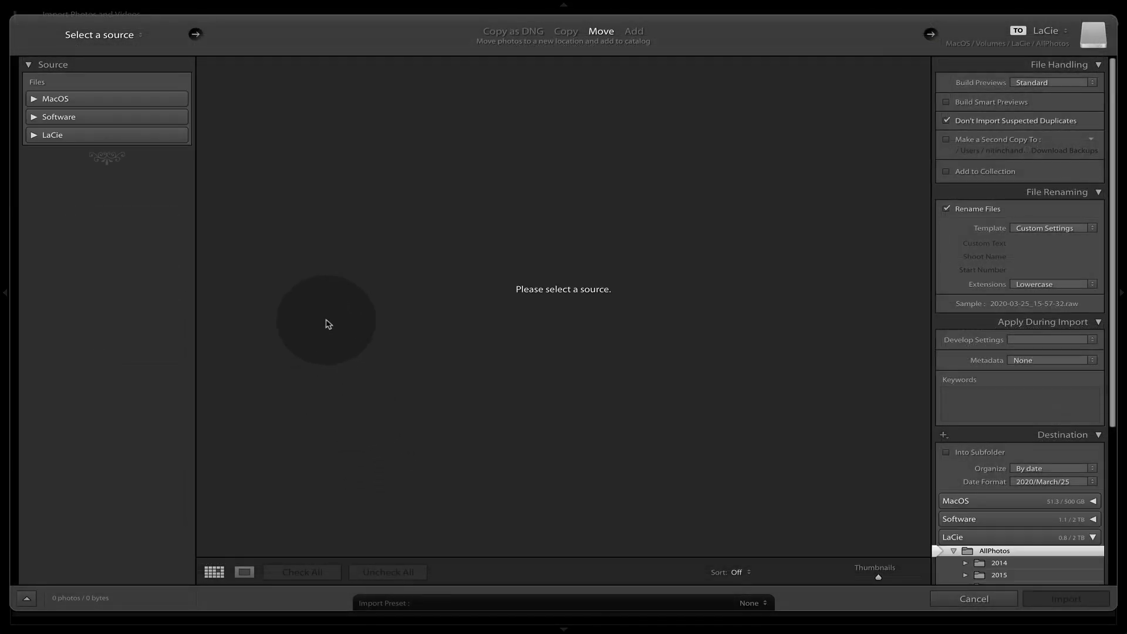
{"action": "left_click", "coordinate": [36, 100]}
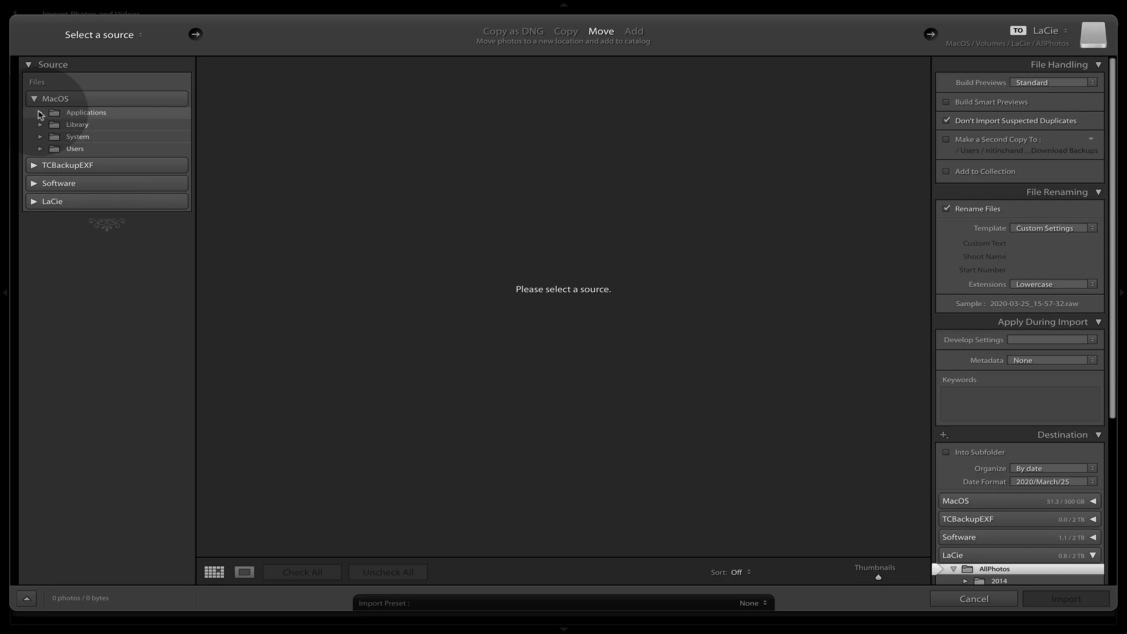
{"action": "left_click", "coordinate": [40, 150]}
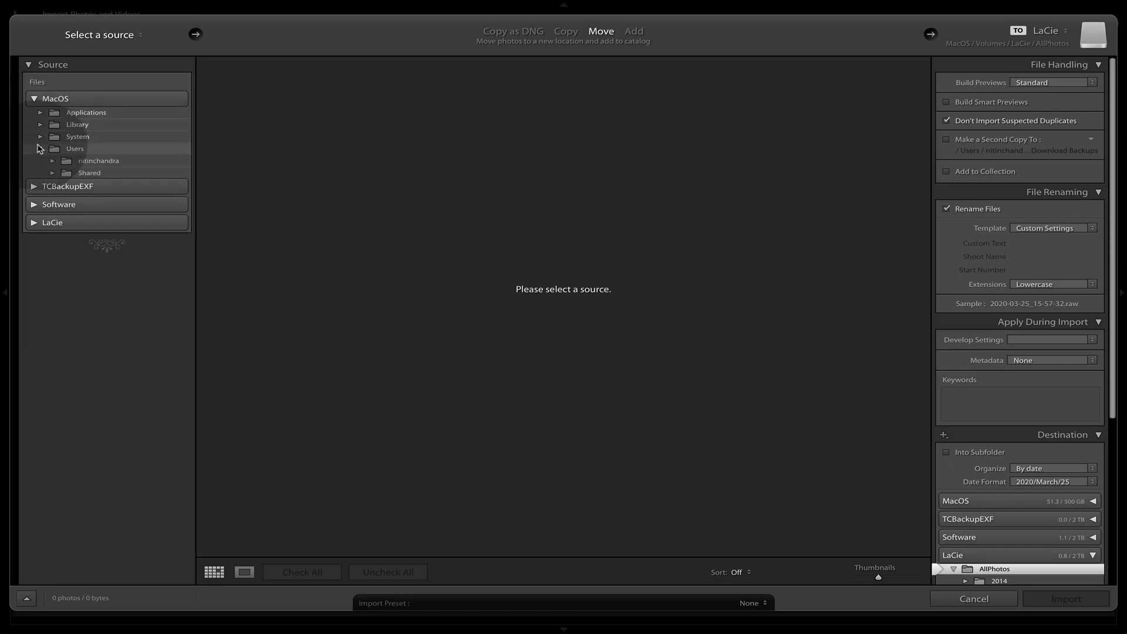
{"action": "left_click", "coordinate": [52, 161]}
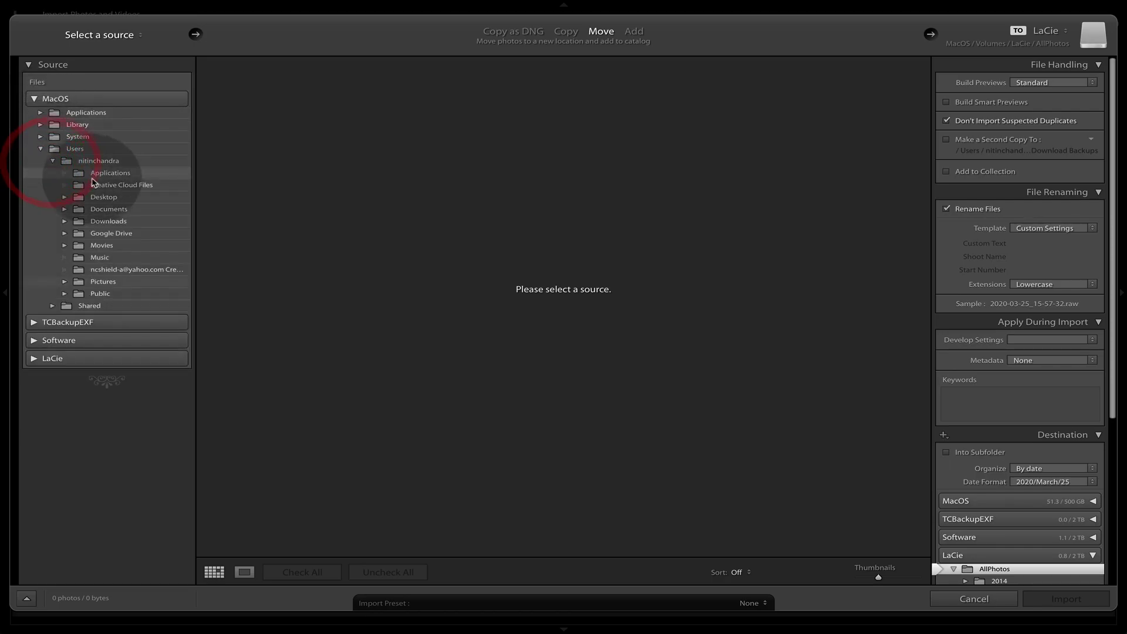
{"action": "left_click", "coordinate": [106, 197]}
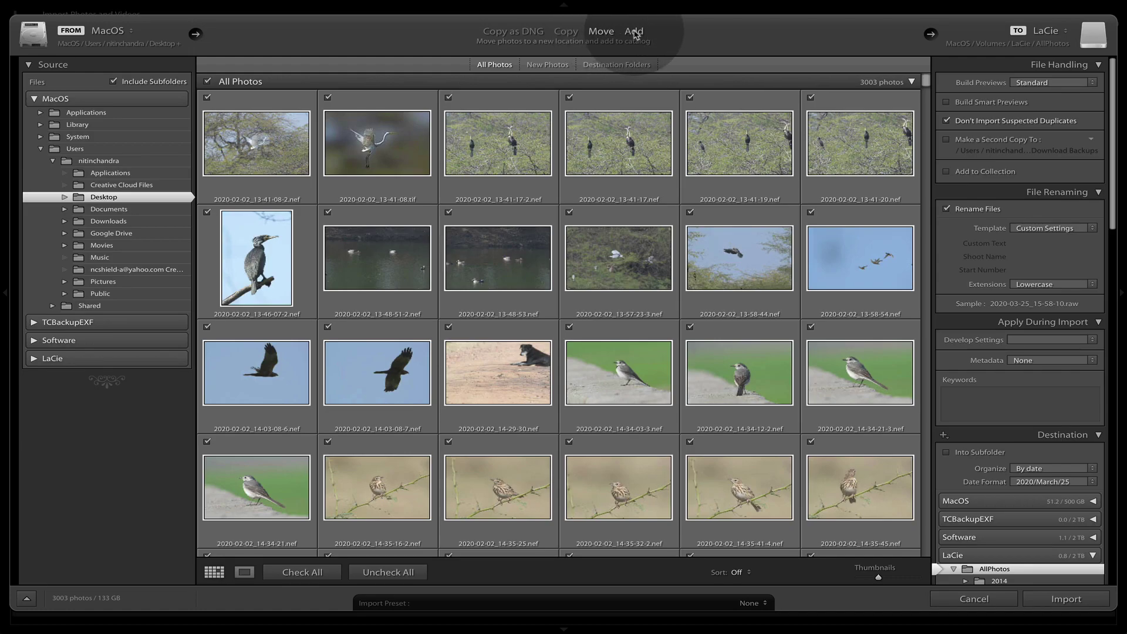
Step: Set the import mode to Add, trying Copy and Move before settling on Add
{"action": "left_click", "coordinate": [634, 32]}
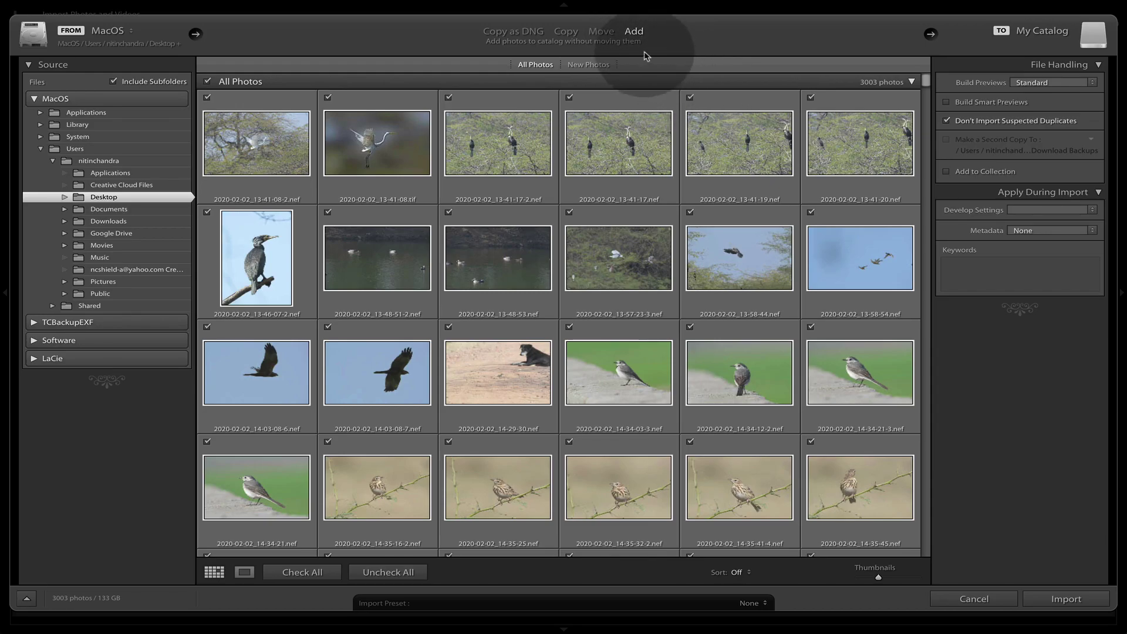
{"action": "left_click", "coordinate": [575, 33]}
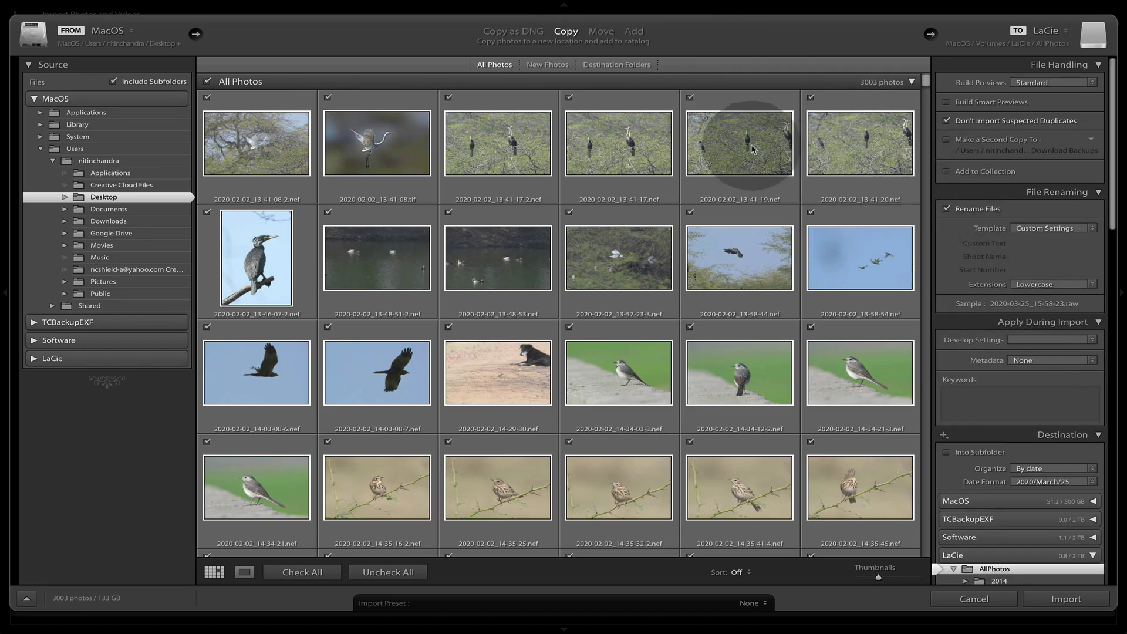
{"action": "left_click", "coordinate": [601, 32]}
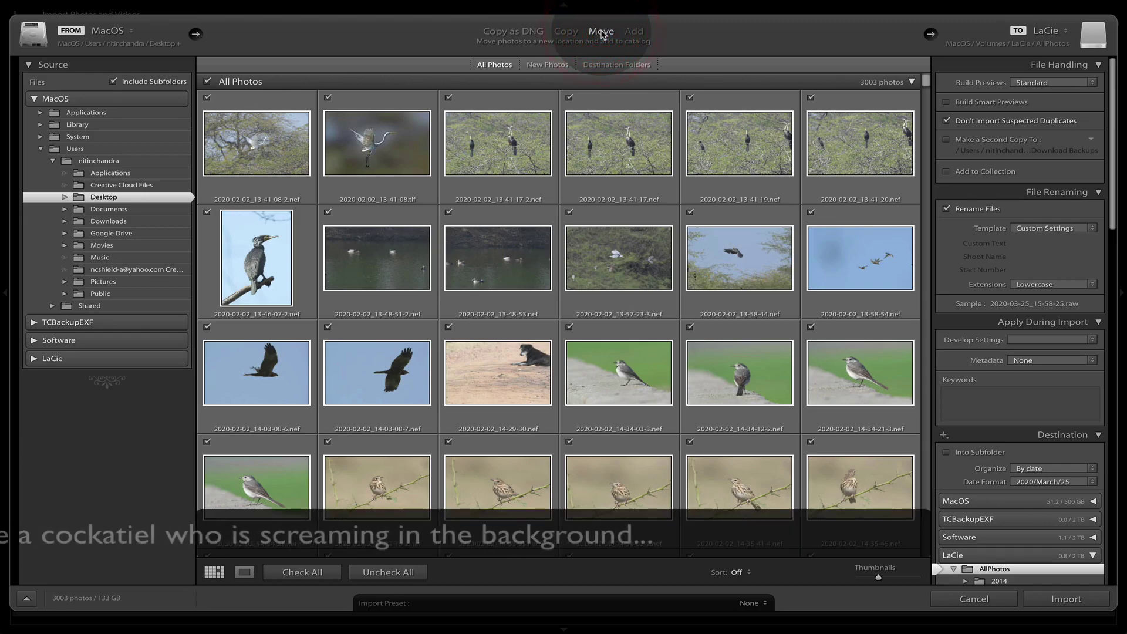
{"action": "left_click", "coordinate": [633, 32]}
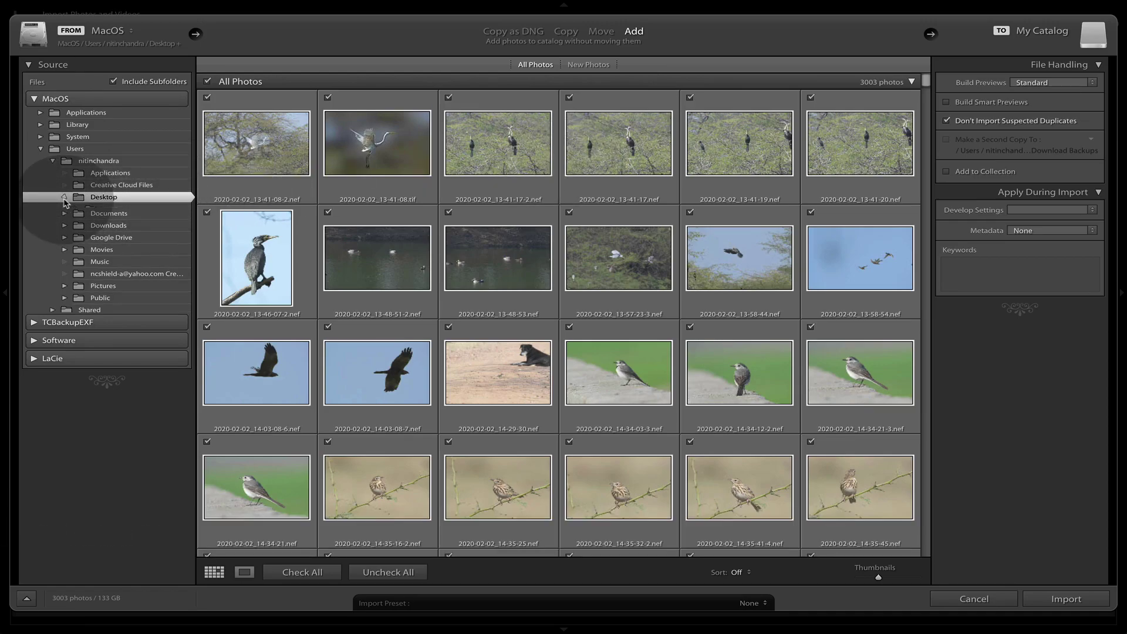
Step: Narrow the import source to Desktop/2020/March/21, listing 27 photos
{"action": "left_click", "coordinate": [64, 197]}
{"action": "left_click", "coordinate": [76, 209]}
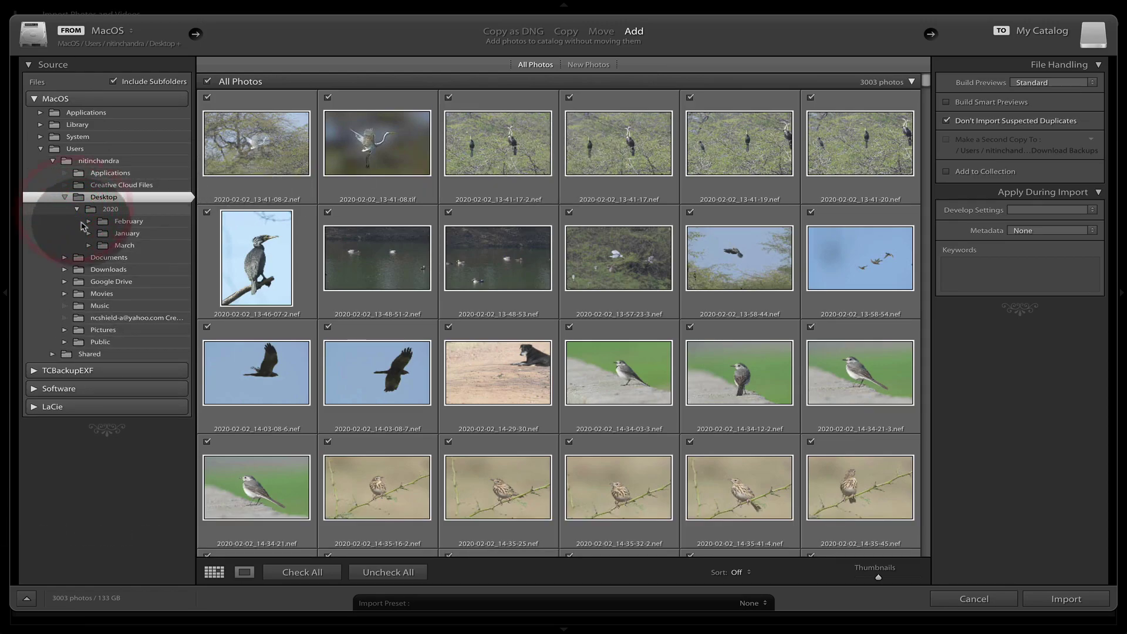
{"action": "left_click", "coordinate": [88, 246]}
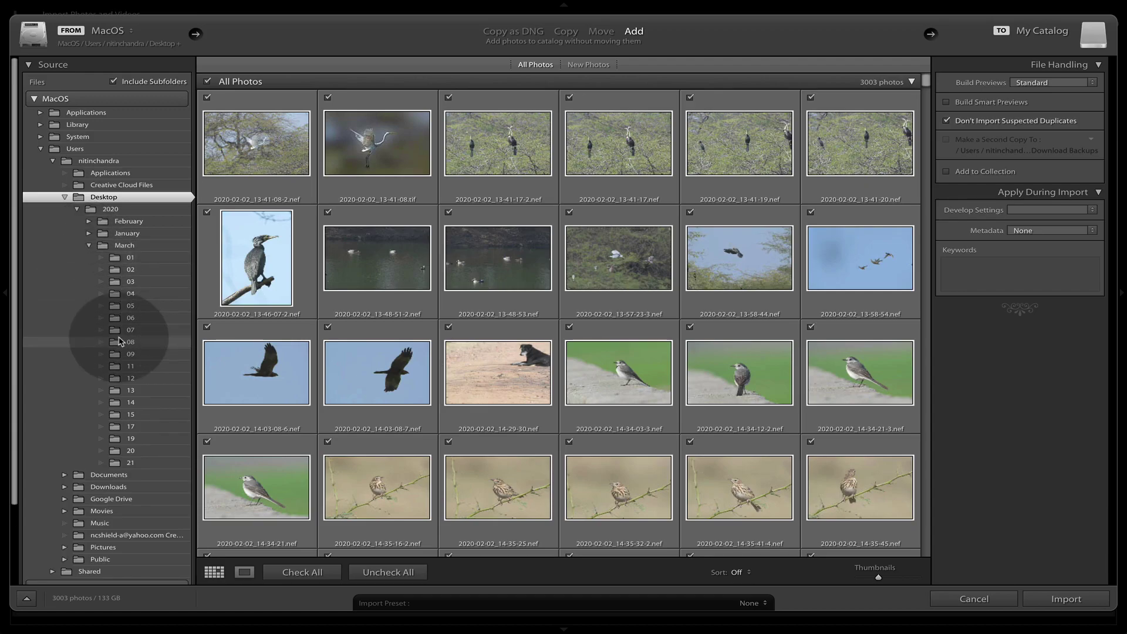
{"action": "left_click", "coordinate": [141, 464]}
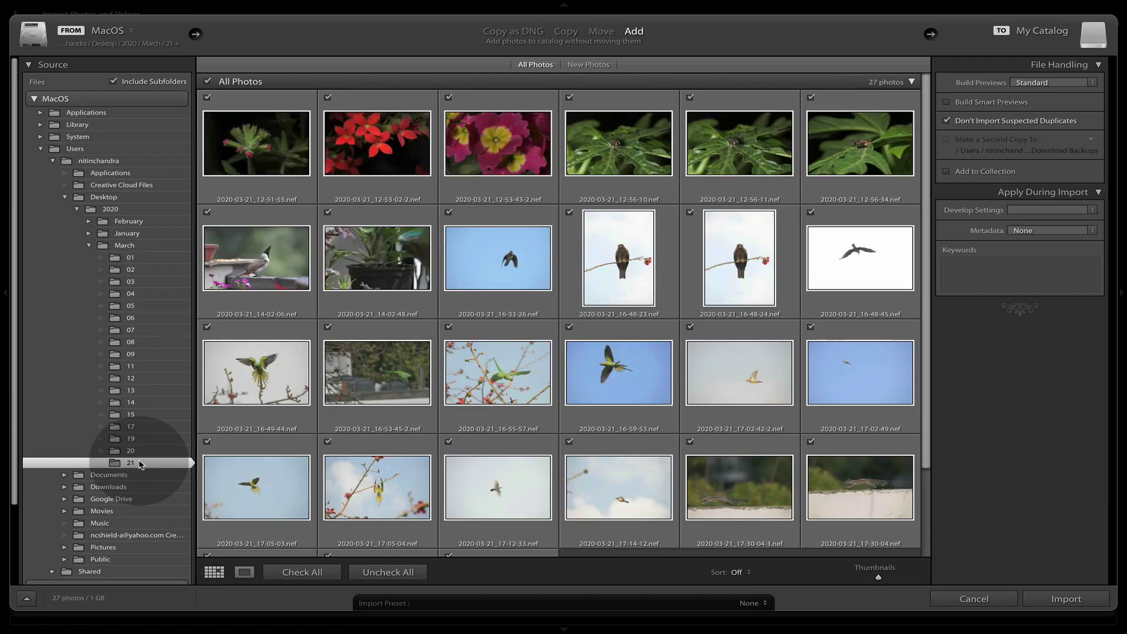
Step: Check the Develop Settings presets without choosing one, then bring up the Metadata preset choices
{"action": "left_click", "coordinate": [1055, 210]}
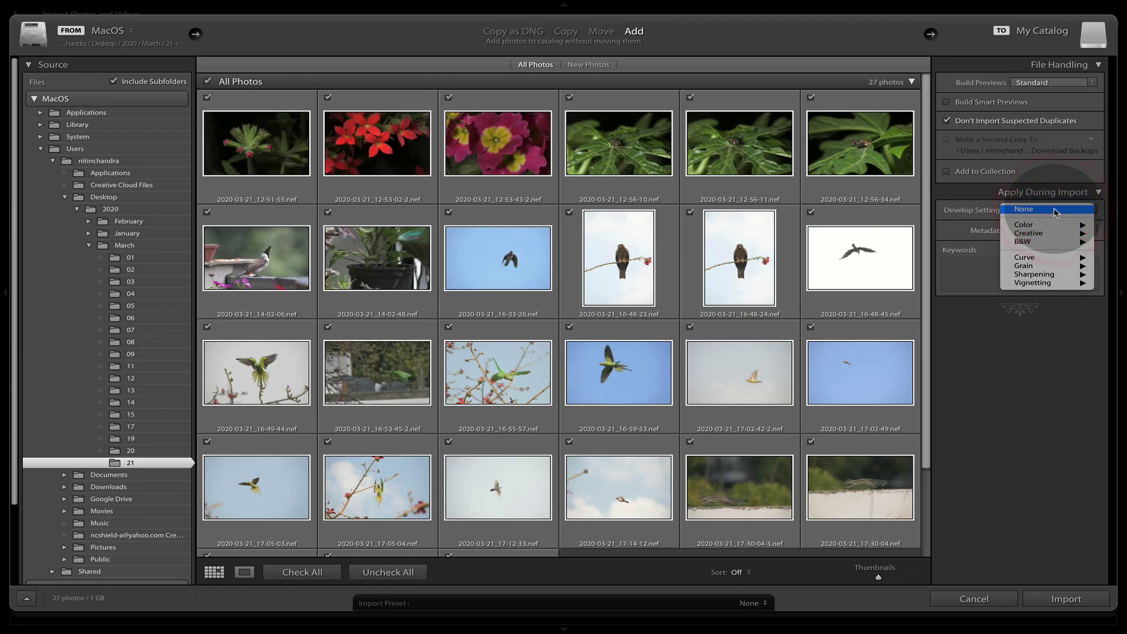
{"action": "left_click", "coordinate": [1055, 361]}
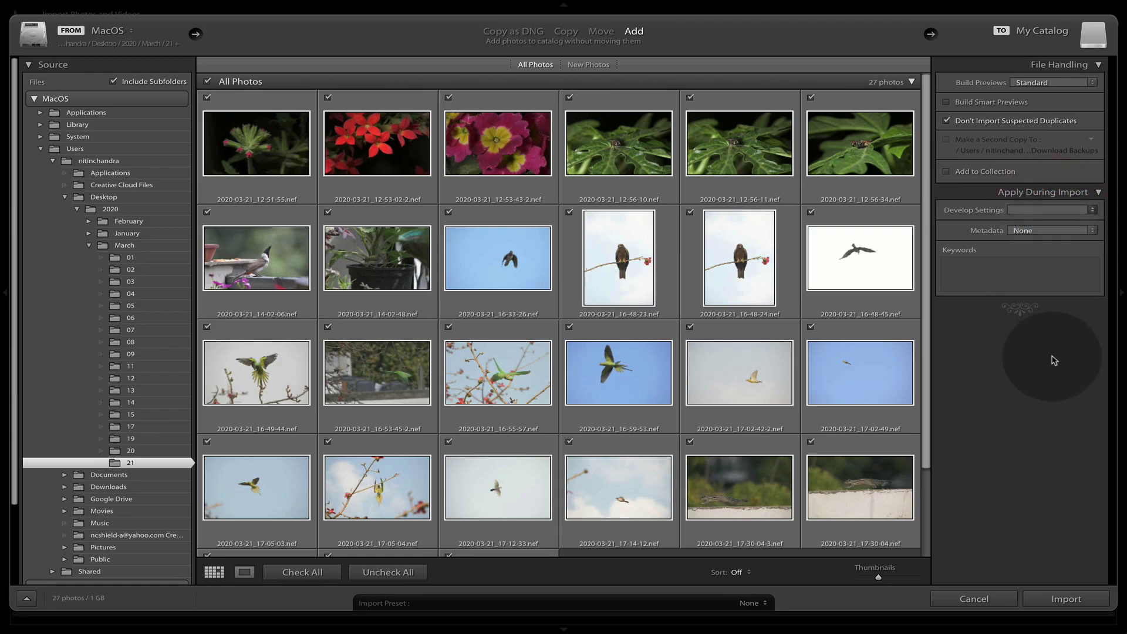
{"action": "left_click", "coordinate": [1057, 234]}
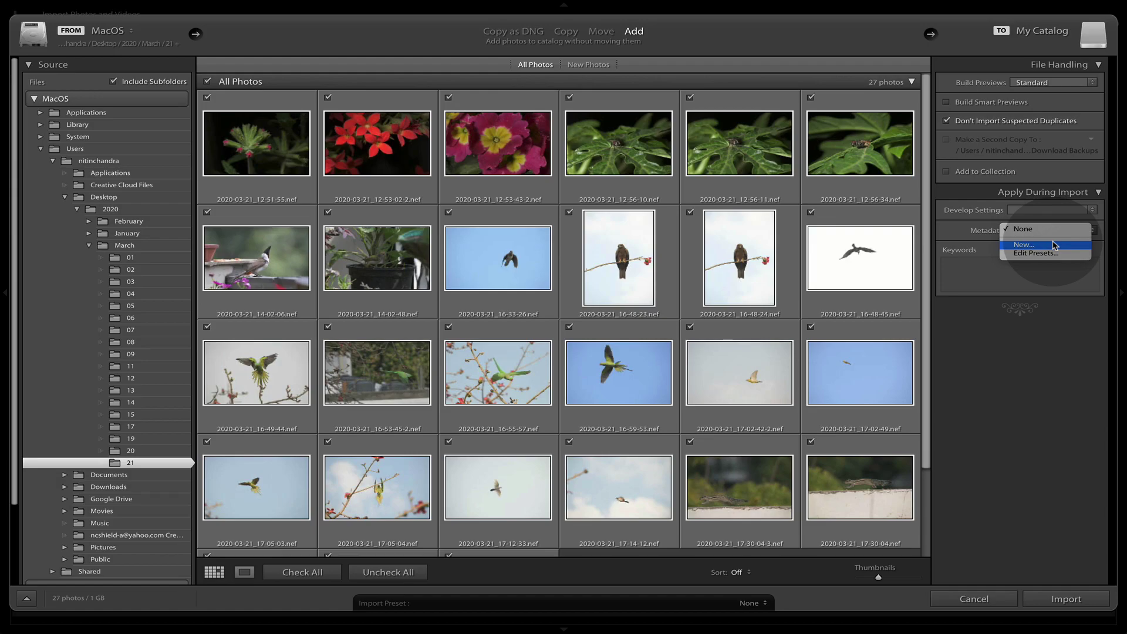
Step: Create metadata preset 'Birding' with keywords Wildlife, Nature, Outdoor, Bird for this import
{"action": "left_click", "coordinate": [1053, 245]}
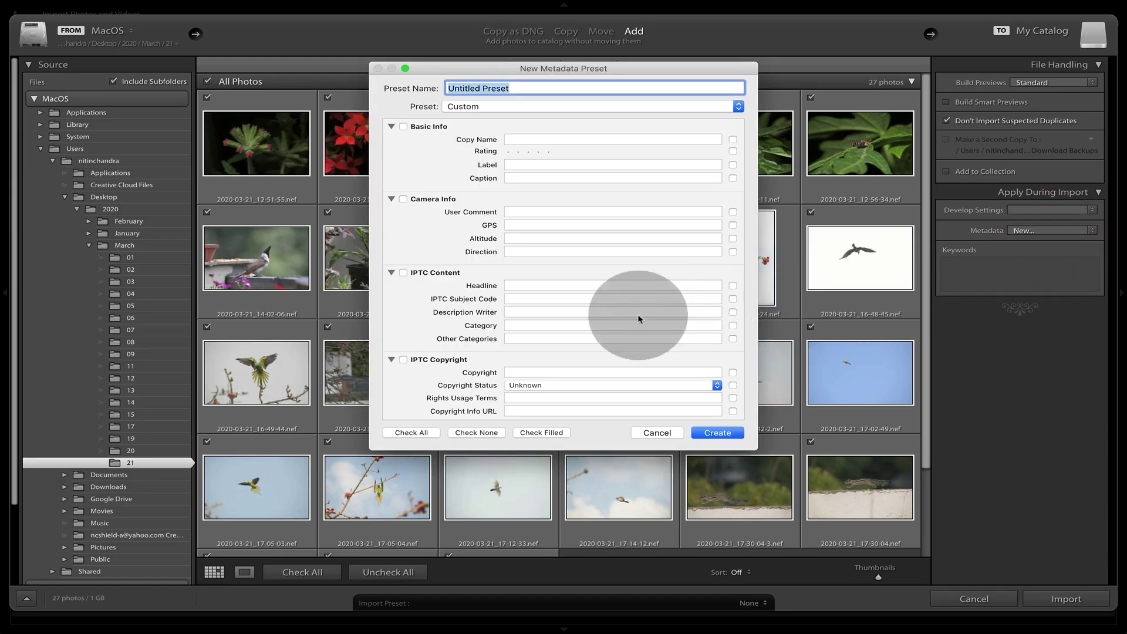
{"action": "scroll", "coordinate": [574, 294], "scroll_direction": "down", "scroll_amount": 10}
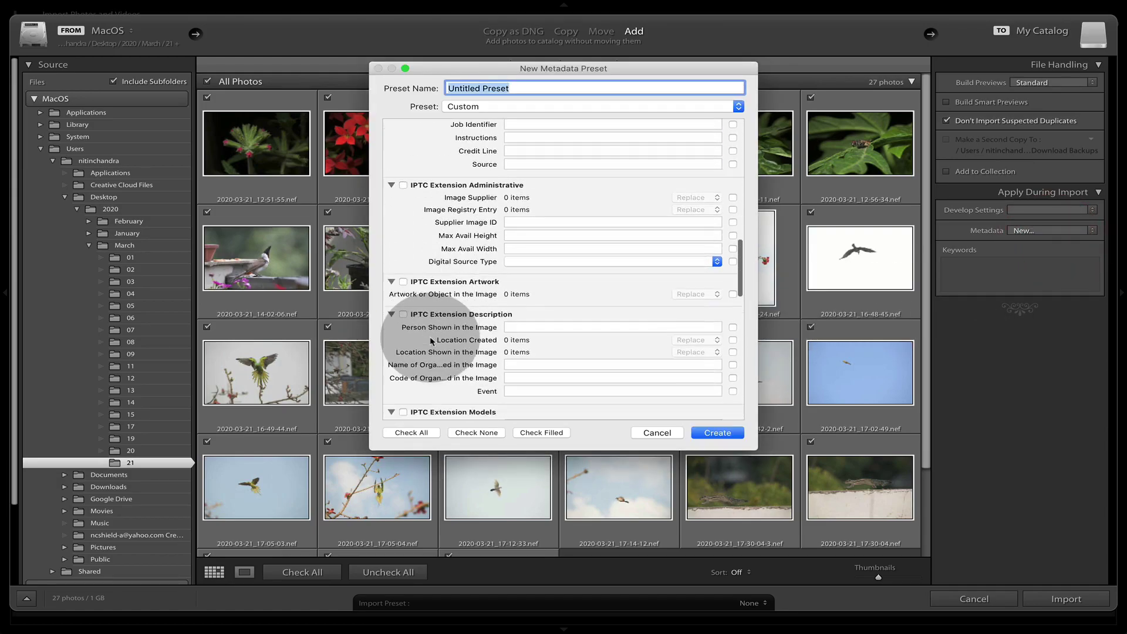
{"action": "scroll", "coordinate": [430, 341], "scroll_direction": "down", "scroll_amount": 15}
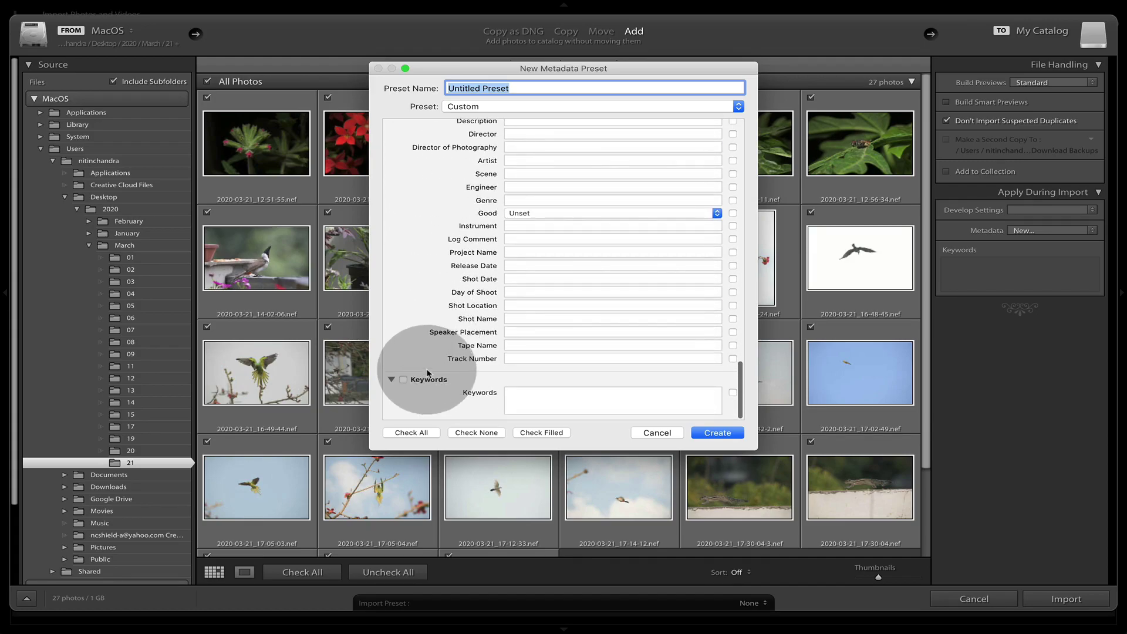
{"action": "left_click", "coordinate": [422, 380]}
{"action": "left_click", "coordinate": [521, 403]}
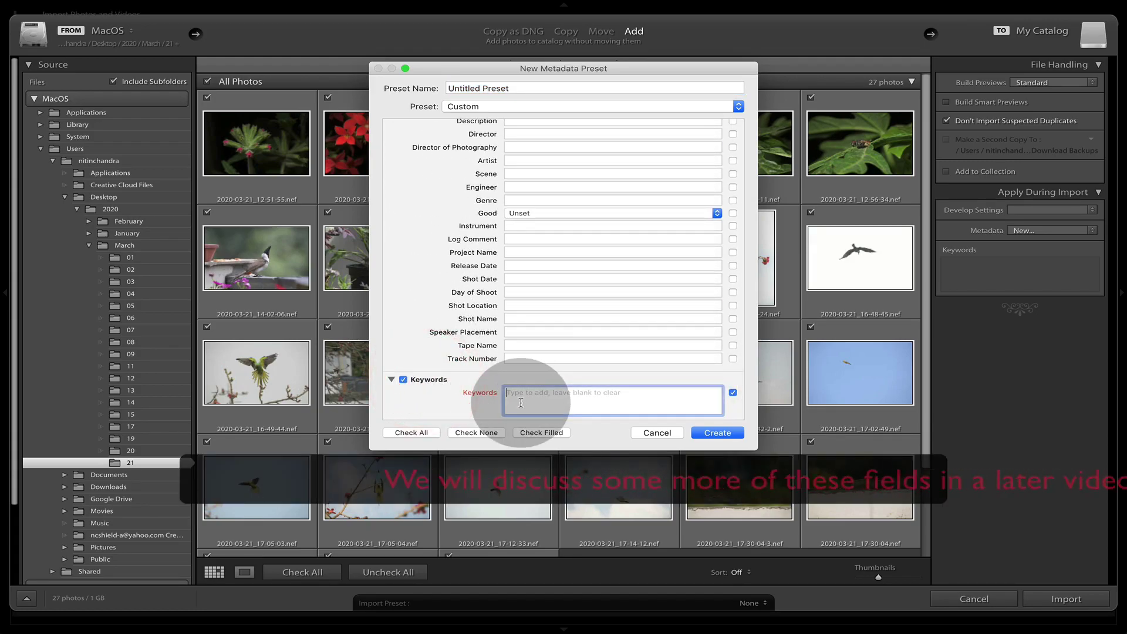
{"action": "type", "text": "Wildlife, Nature, Outdoor, Bird"}
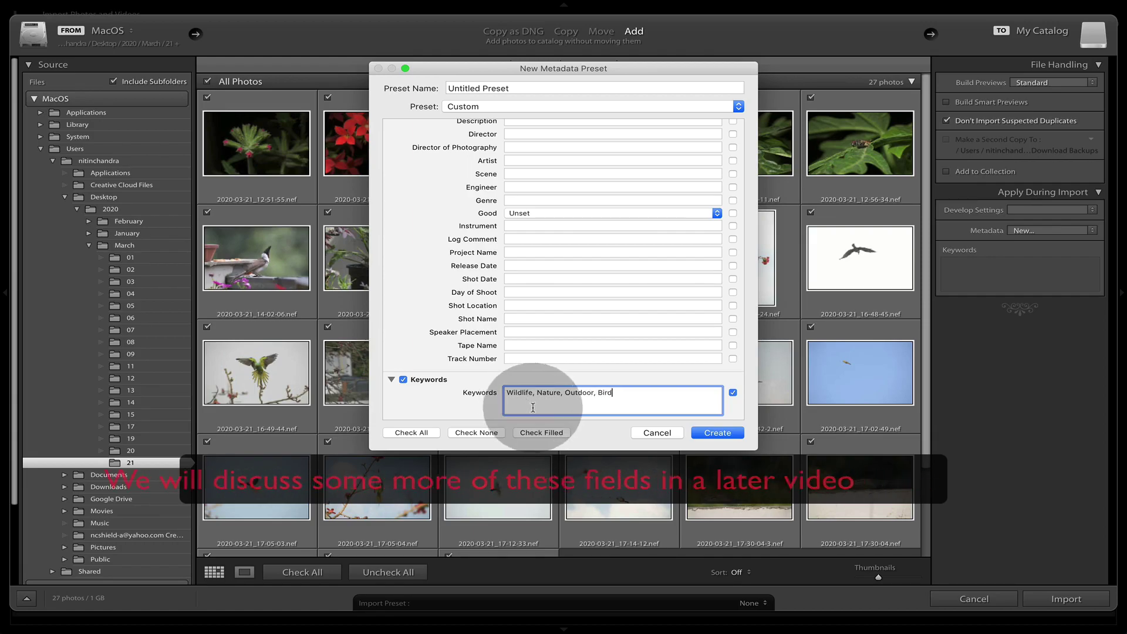
{"action": "scroll", "coordinate": [574, 221], "scroll_direction": "down", "scroll_amount": 15}
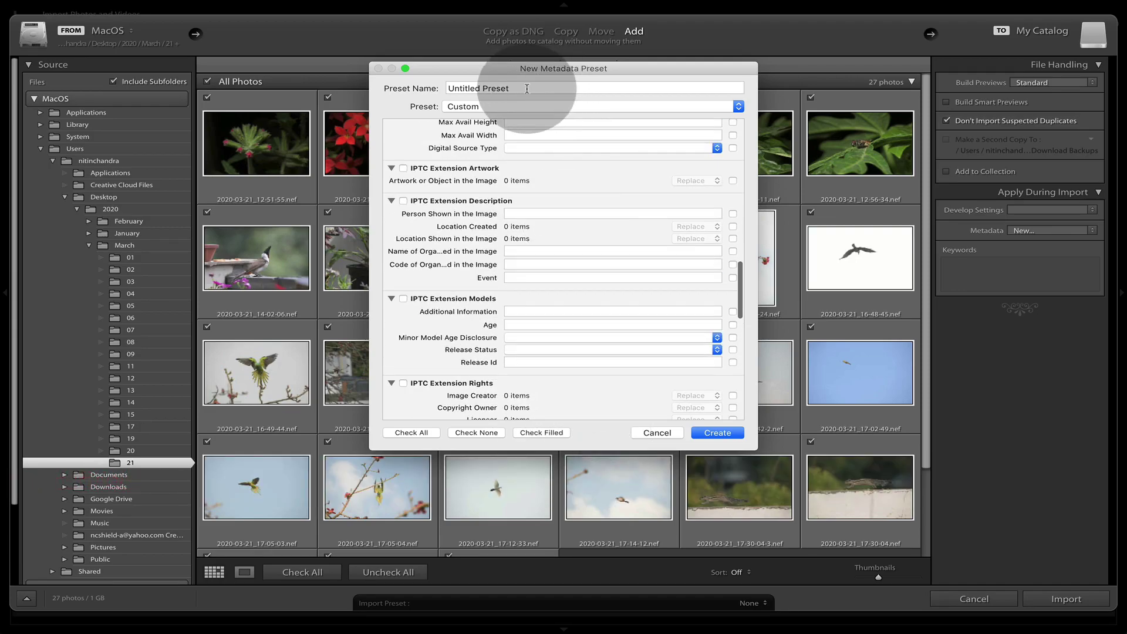
{"action": "left_click", "coordinate": [527, 88]}
{"action": "type", "text": "B"}
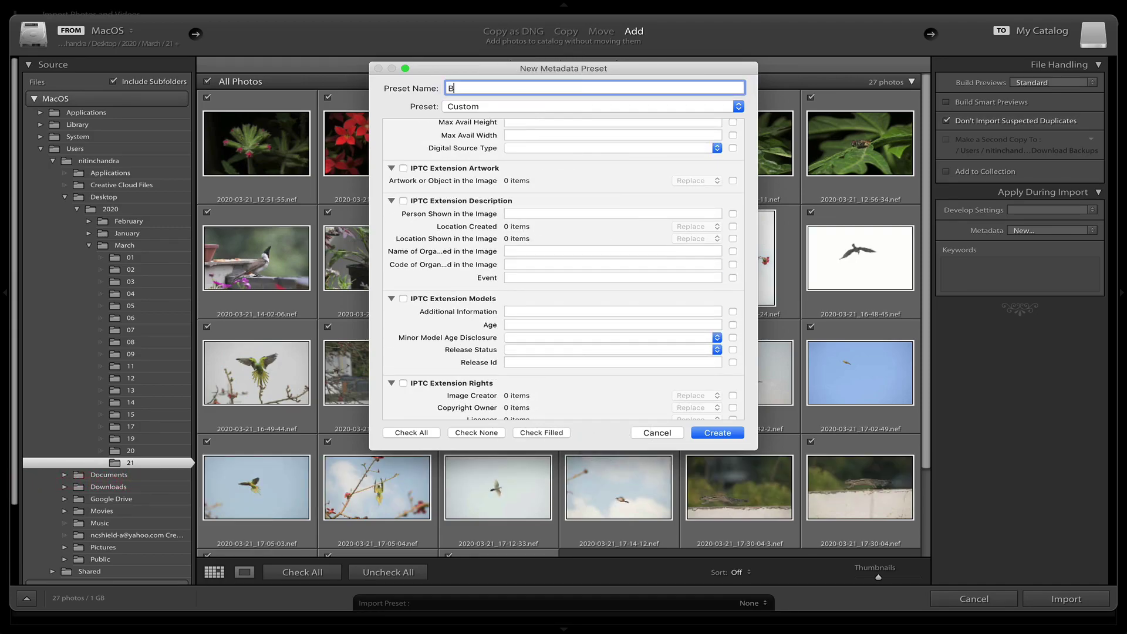
{"action": "type", "text": "irding"}
{"action": "left_click", "coordinate": [716, 433]}
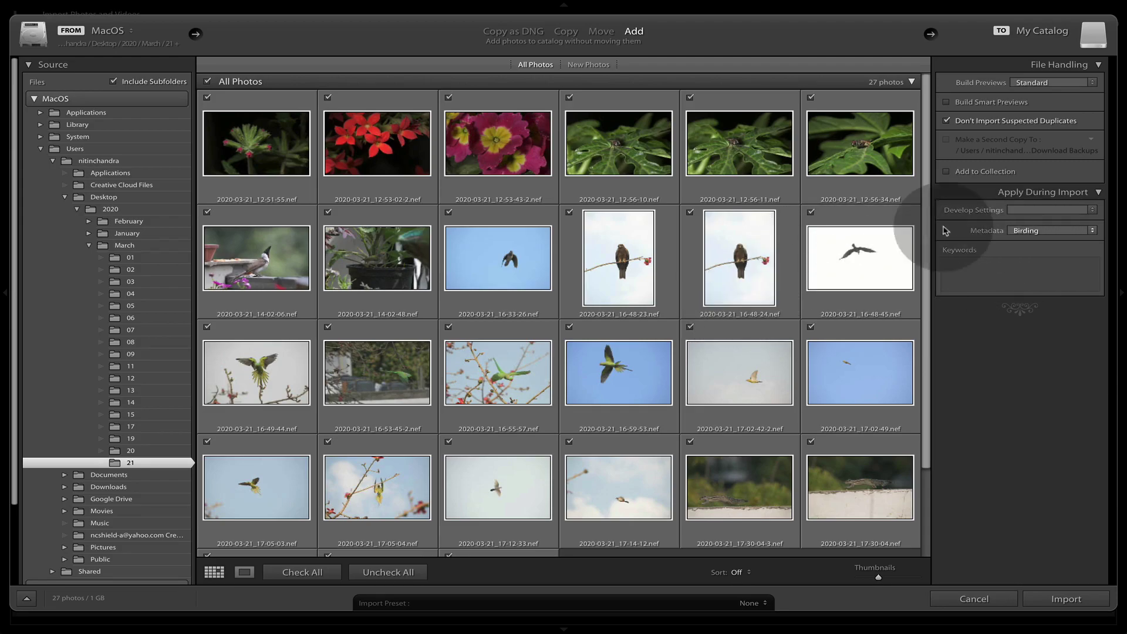
{"action": "left_click", "coordinate": [834, 252]}
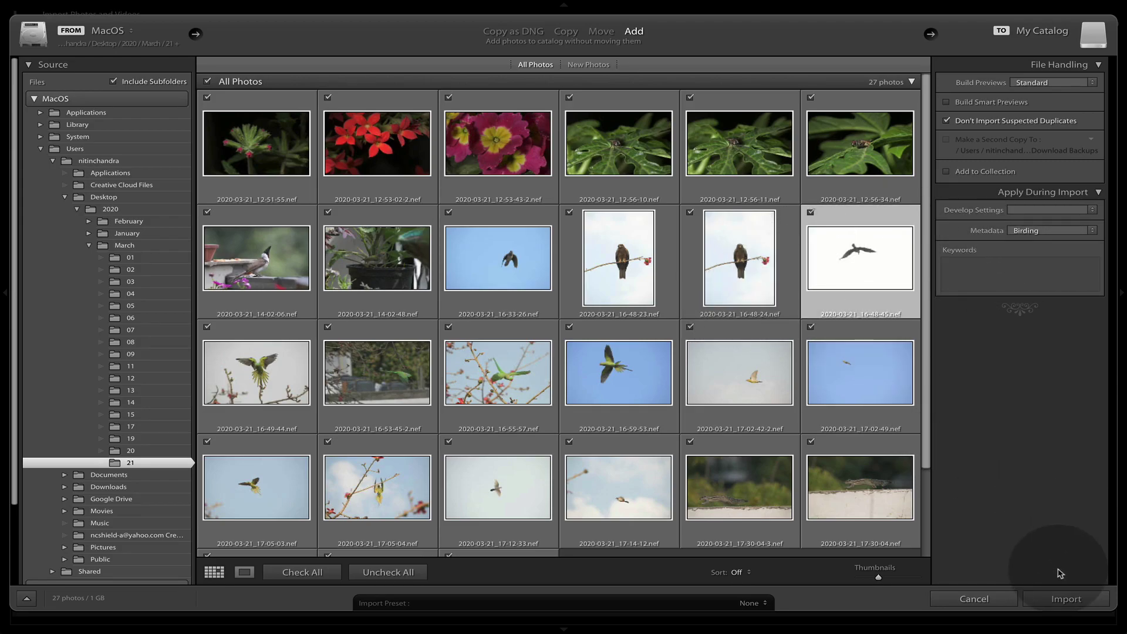
{"action": "left_click", "coordinate": [1066, 598]}
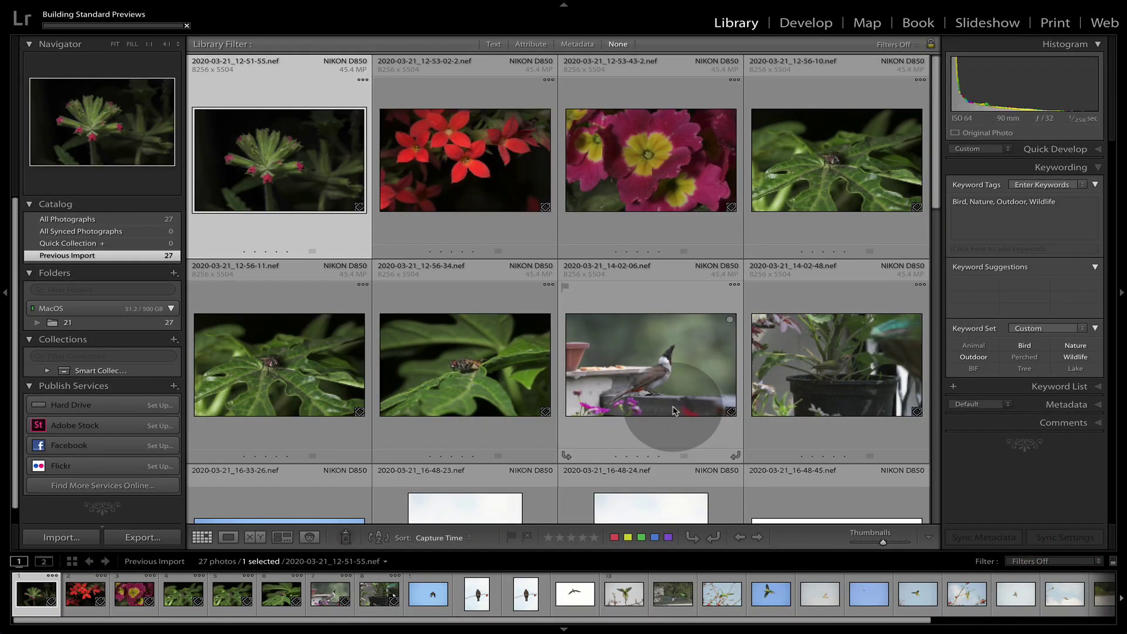
{"action": "scroll", "coordinate": [673, 411], "scroll_direction": "down", "scroll_amount": 2}
{"action": "scroll", "coordinate": [673, 411], "scroll_direction": "down", "scroll_amount": 5}
{"action": "left_click", "coordinate": [649, 252]}
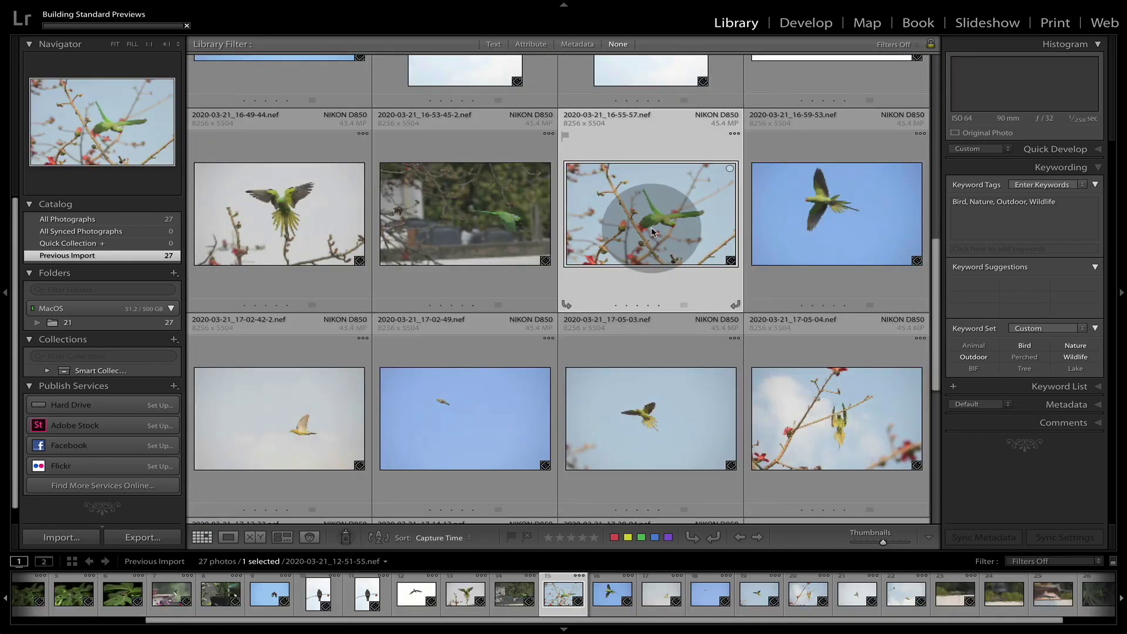
{"action": "left_click", "coordinate": [816, 237]}
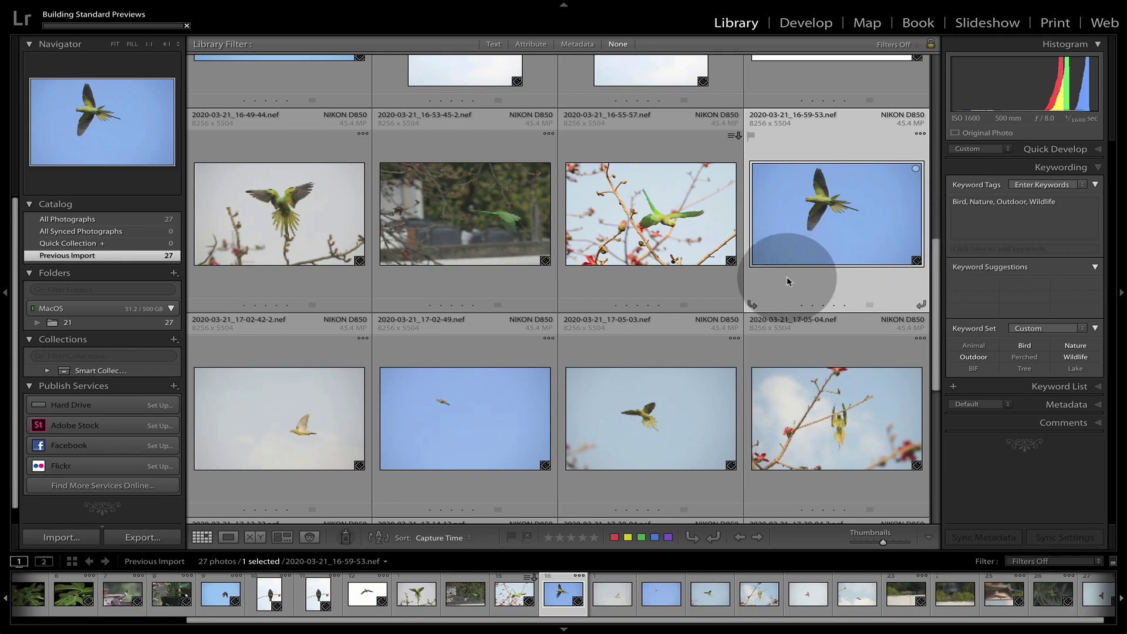
{"action": "scroll", "coordinate": [787, 281], "scroll_direction": "up", "scroll_amount": 5}
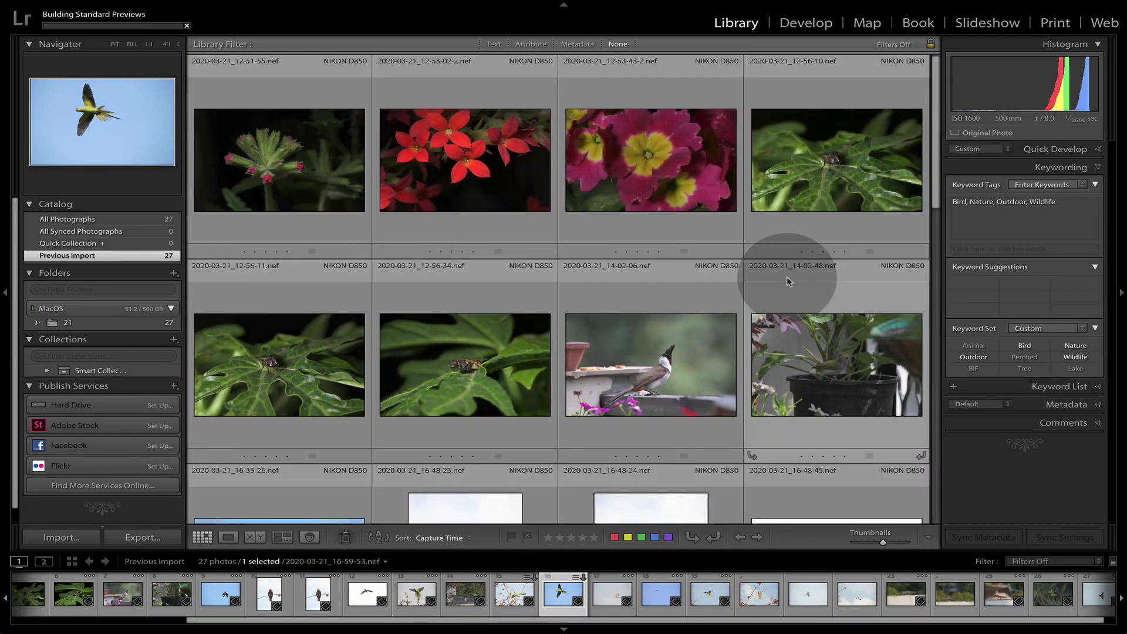
Step: Start a new import with Desktop's 2020 folder as the source, listing 3003 photos
{"action": "left_click", "coordinate": [60, 537]}
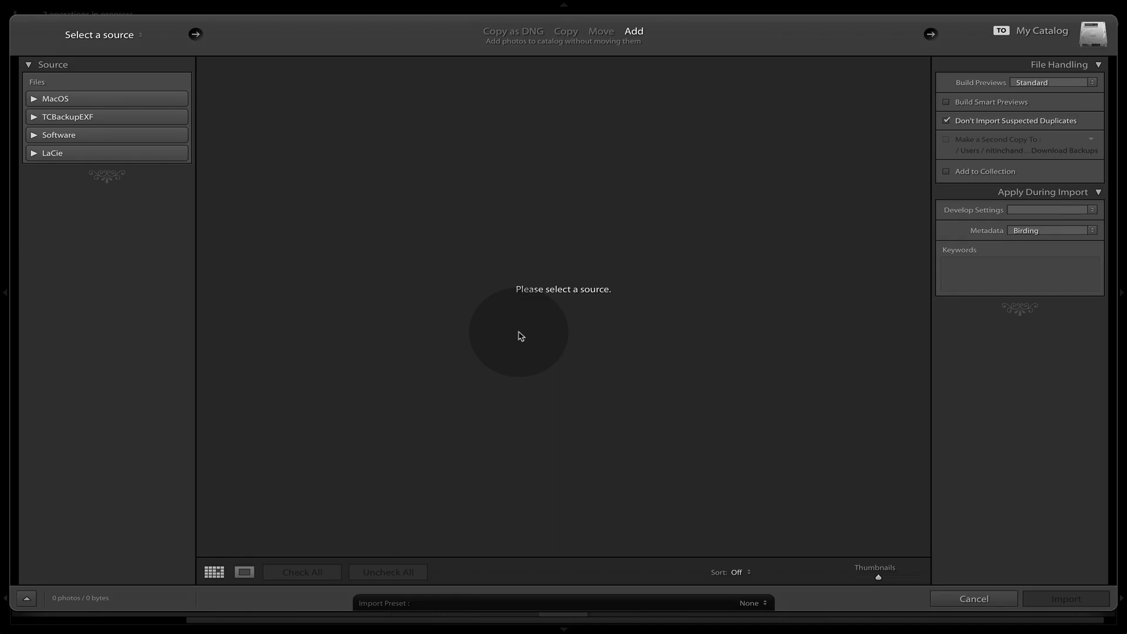
{"action": "left_click", "coordinate": [34, 99]}
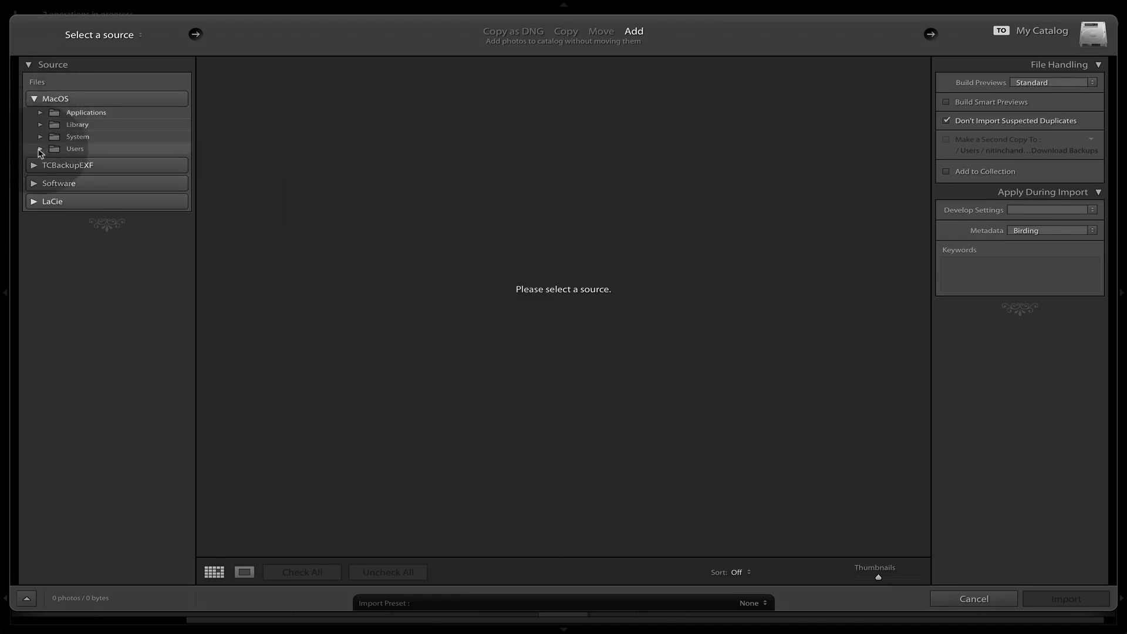
{"action": "left_click", "coordinate": [40, 148]}
{"action": "left_click", "coordinate": [53, 161]}
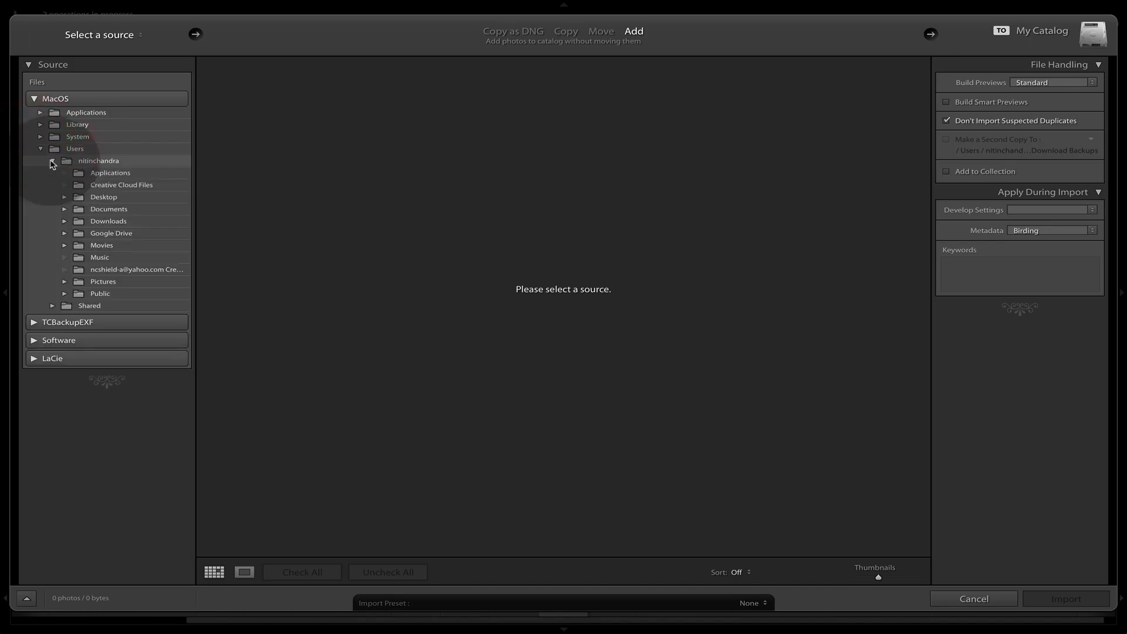
{"action": "left_click", "coordinate": [73, 197]}
{"action": "left_click", "coordinate": [65, 197]}
{"action": "left_click", "coordinate": [111, 209]}
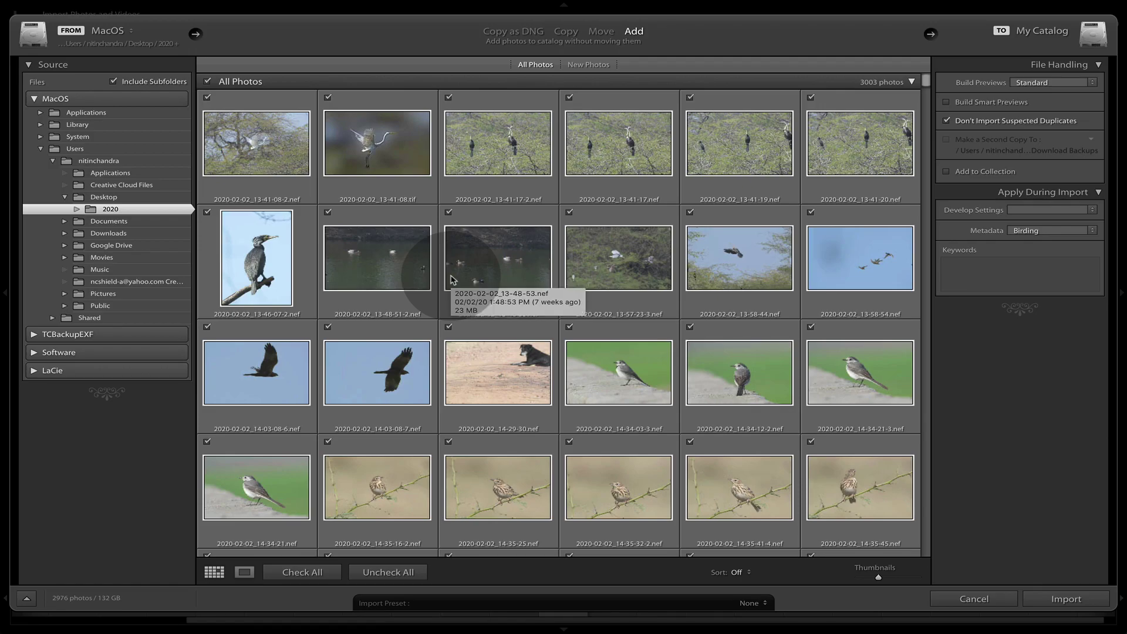
Step: Show the 2020 folder's months and leave Build Previews set to Standard
{"action": "left_click", "coordinate": [79, 209]}
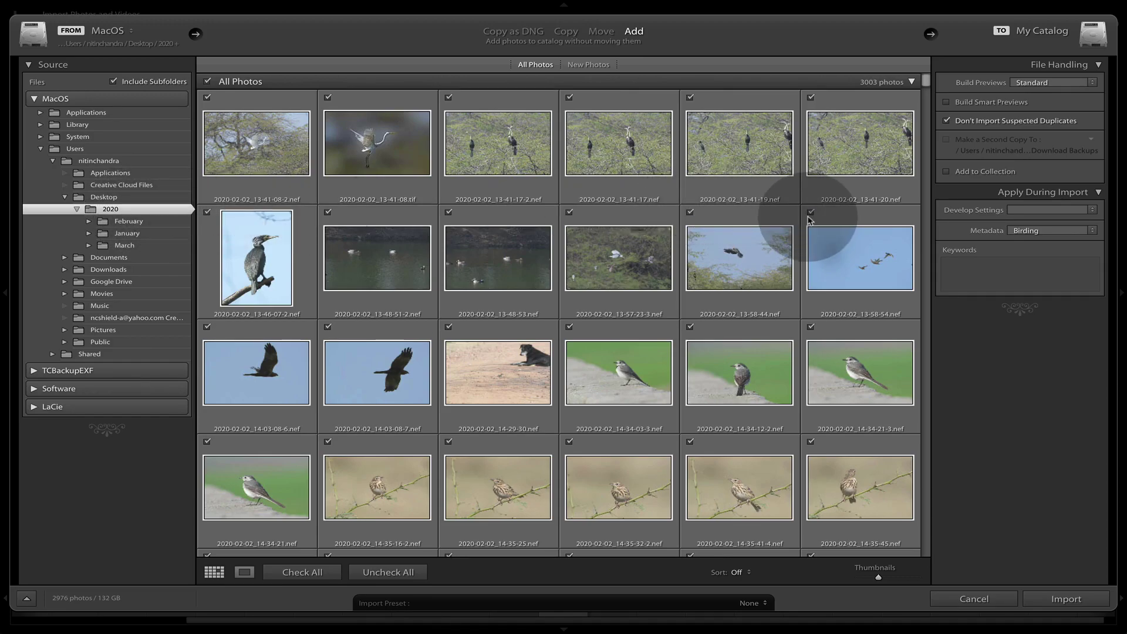
{"action": "left_click", "coordinate": [1066, 85]}
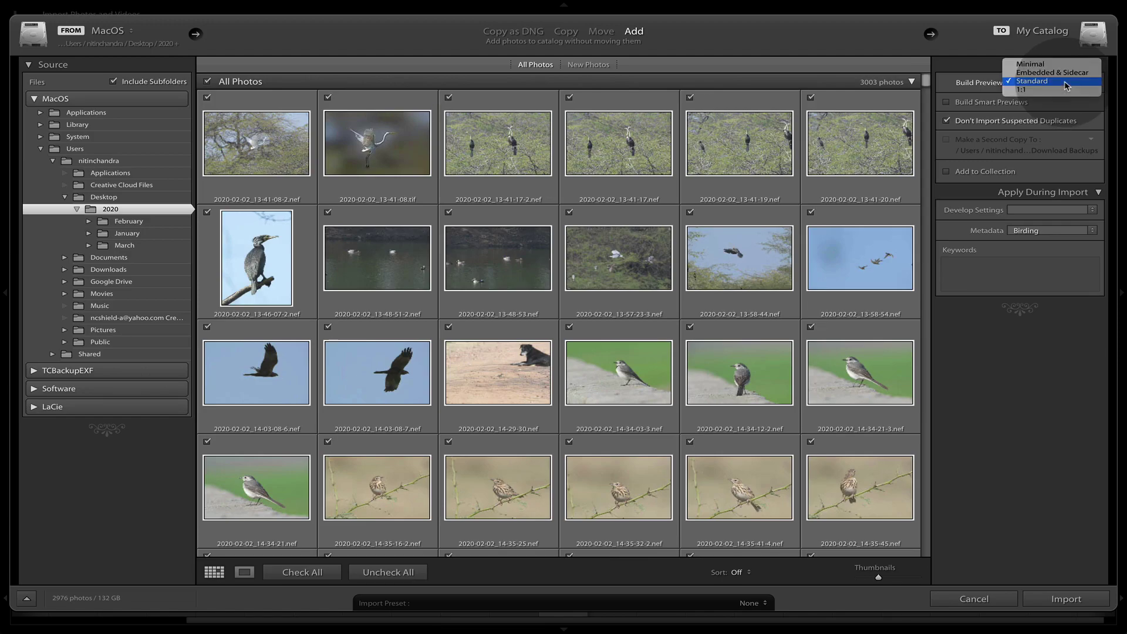
{"action": "left_click", "coordinate": [1066, 86]}
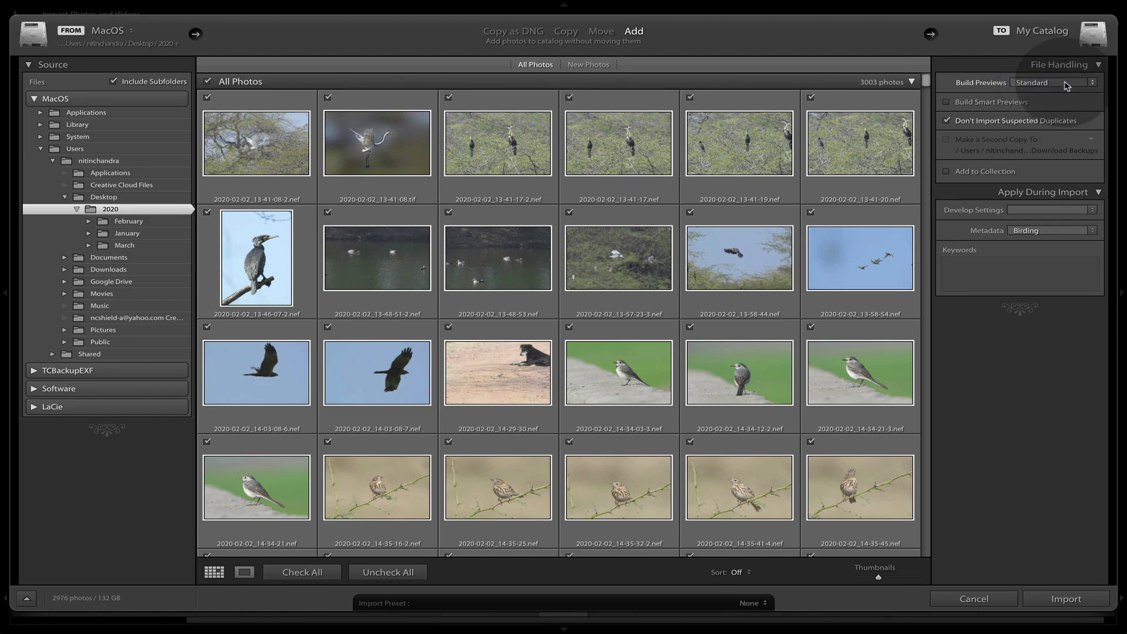
{"action": "left_click", "coordinate": [1067, 86]}
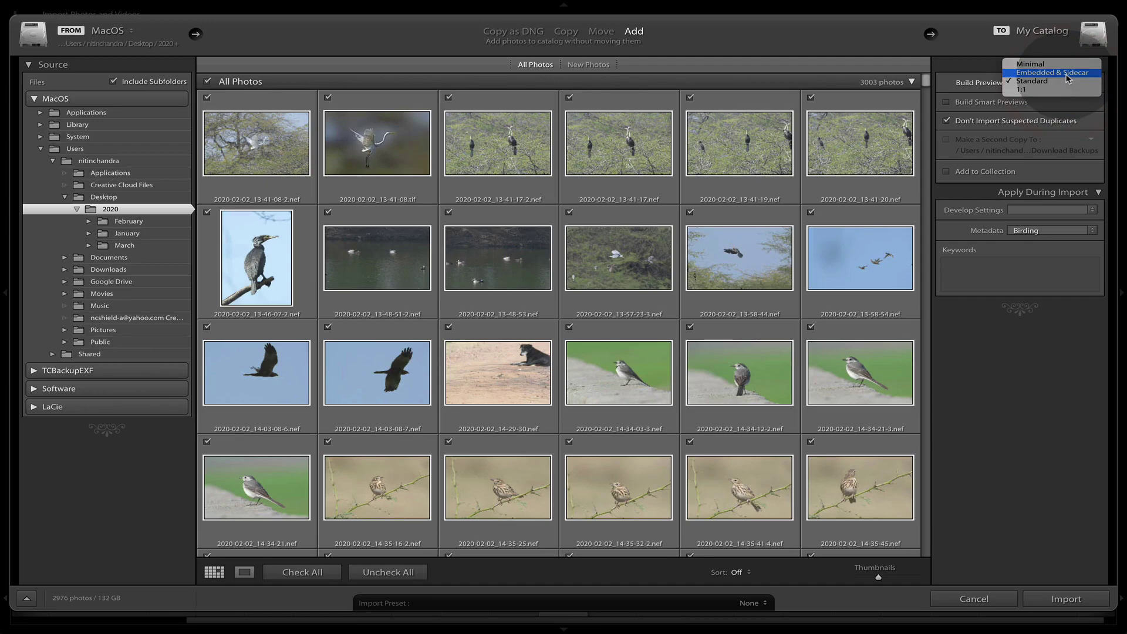
{"action": "left_click", "coordinate": [1068, 74]}
{"action": "left_click", "coordinate": [1069, 104]}
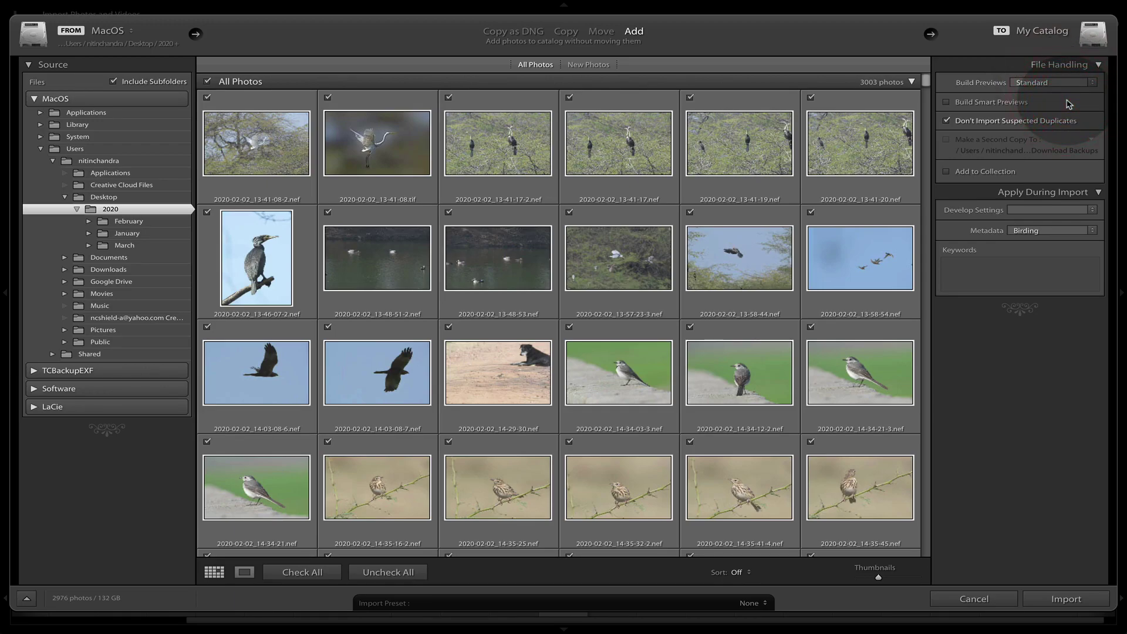
{"action": "left_click", "coordinate": [1067, 82]}
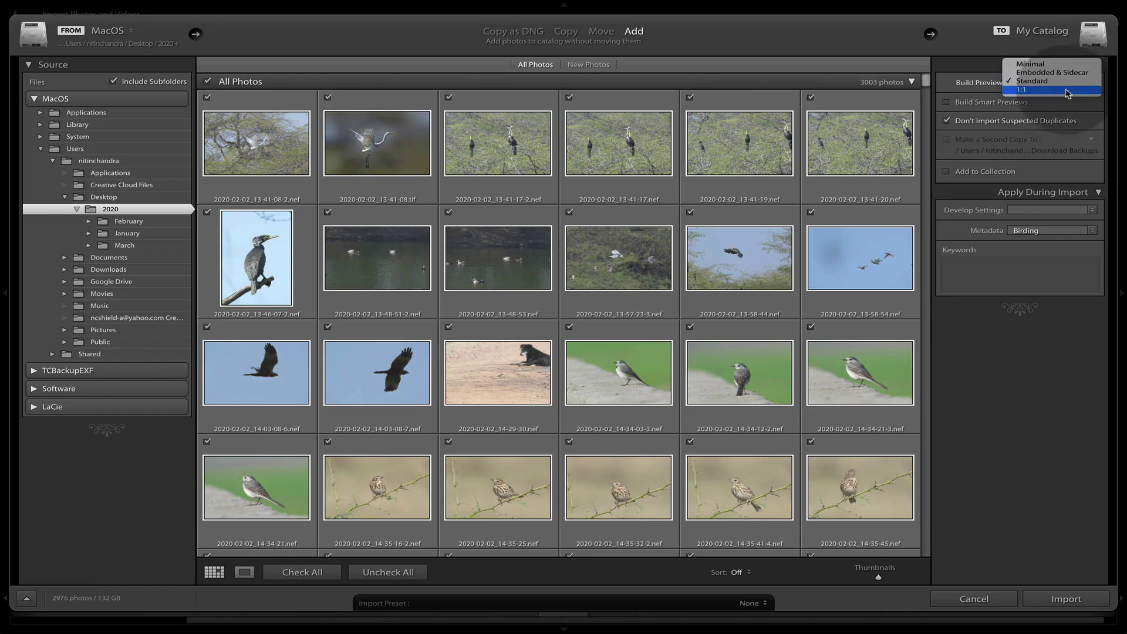
{"action": "left_click", "coordinate": [1067, 92]}
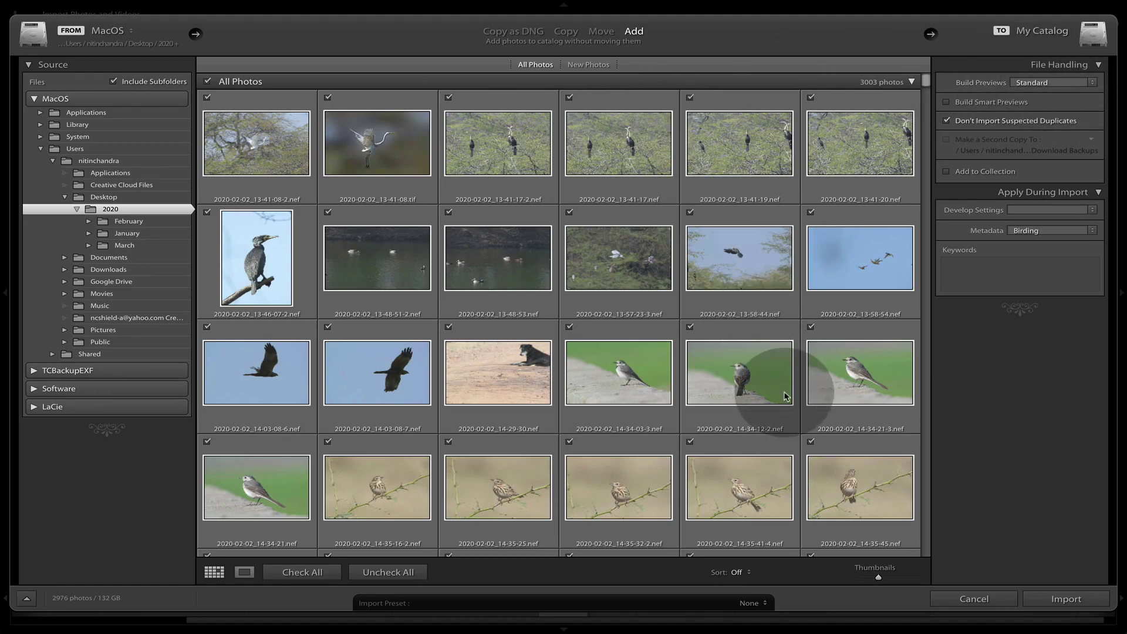
Step: Cancel the import and check the keywords on bird photo 2020-03-21_14-02-06.nef without changing them
{"action": "left_click", "coordinate": [955, 604]}
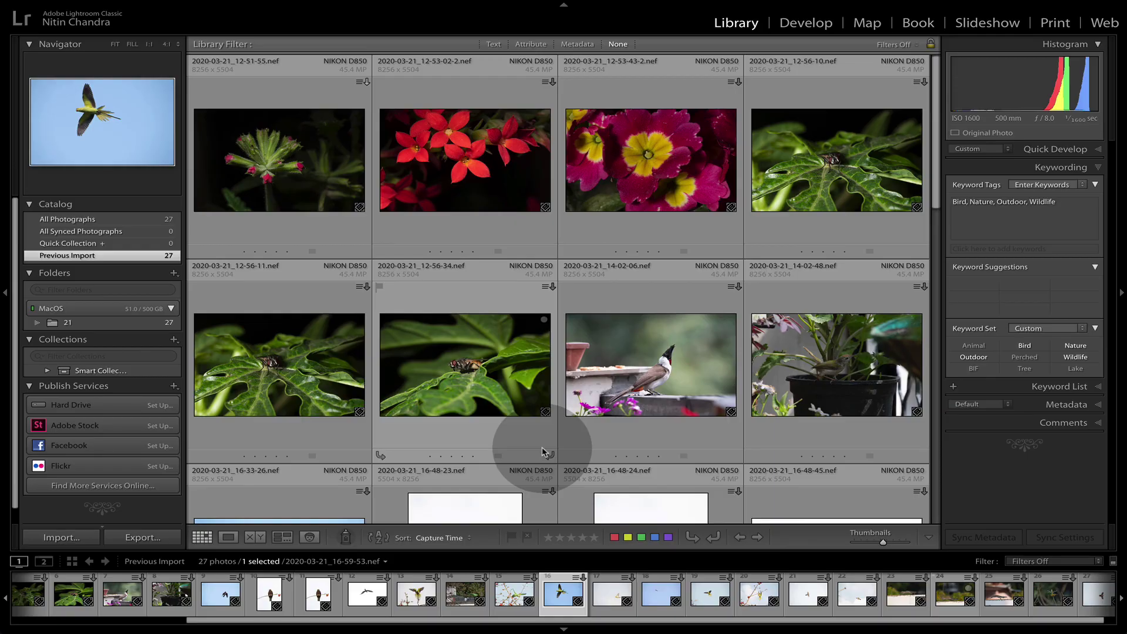
{"action": "left_click", "coordinate": [649, 411]}
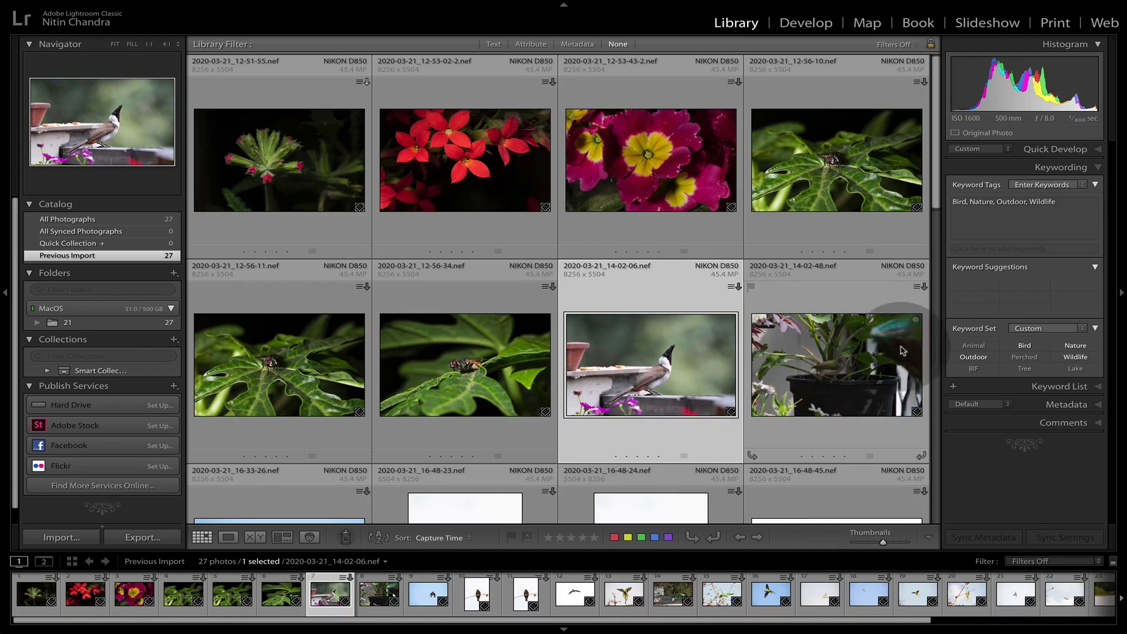
{"action": "left_click", "coordinate": [1053, 220]}
{"action": "key", "text": "Return"}
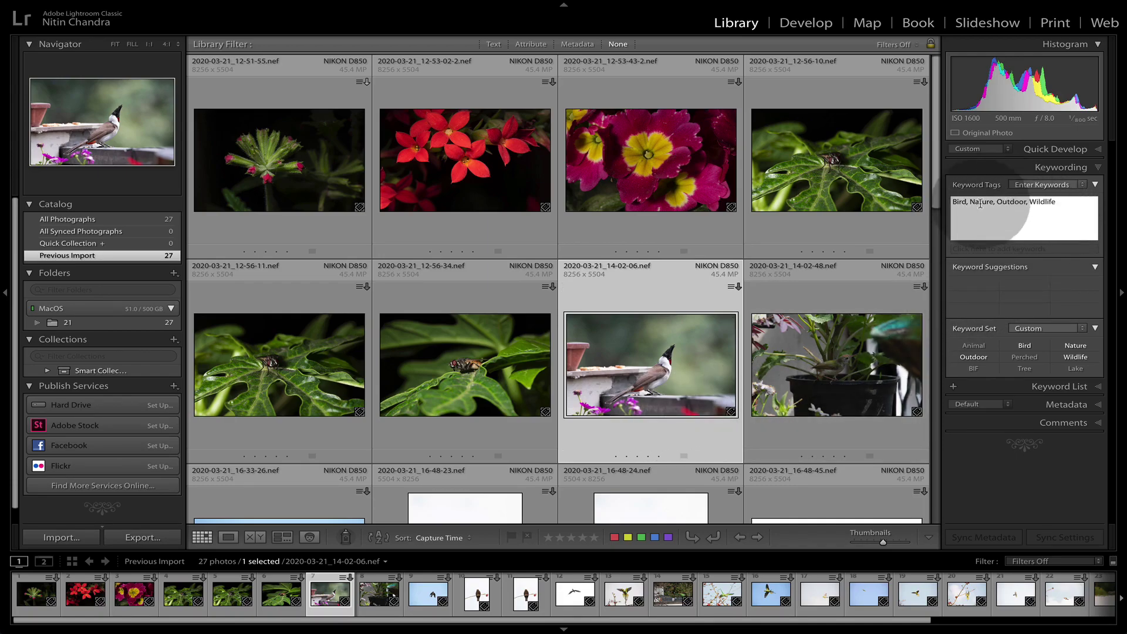
{"action": "left_click", "coordinate": [1075, 221]}
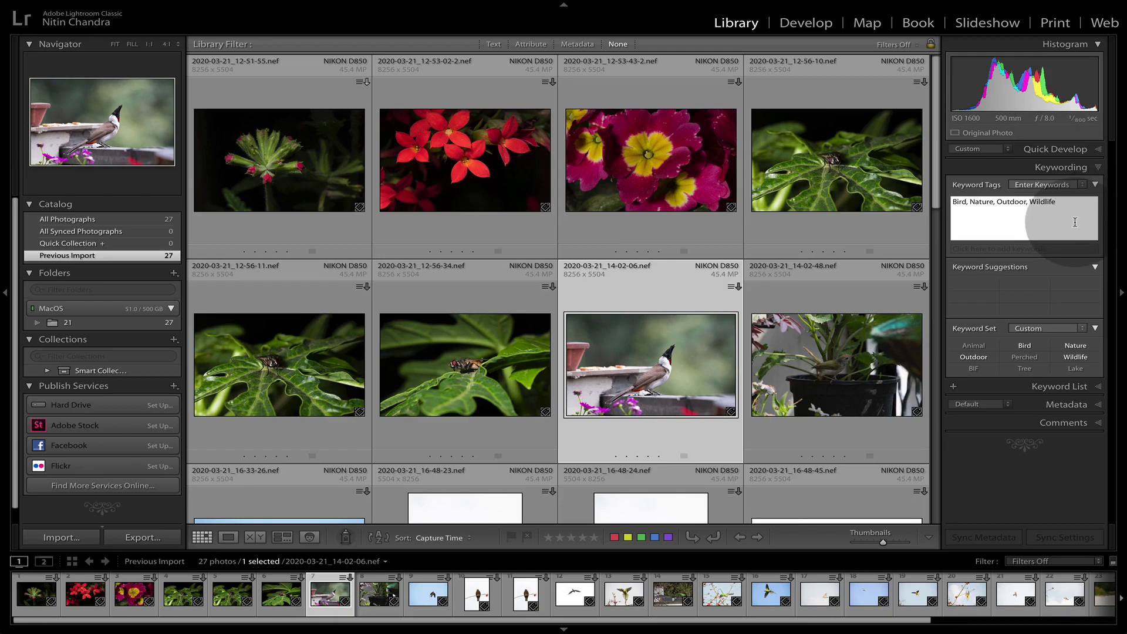
{"action": "left_click", "coordinate": [1028, 223]}
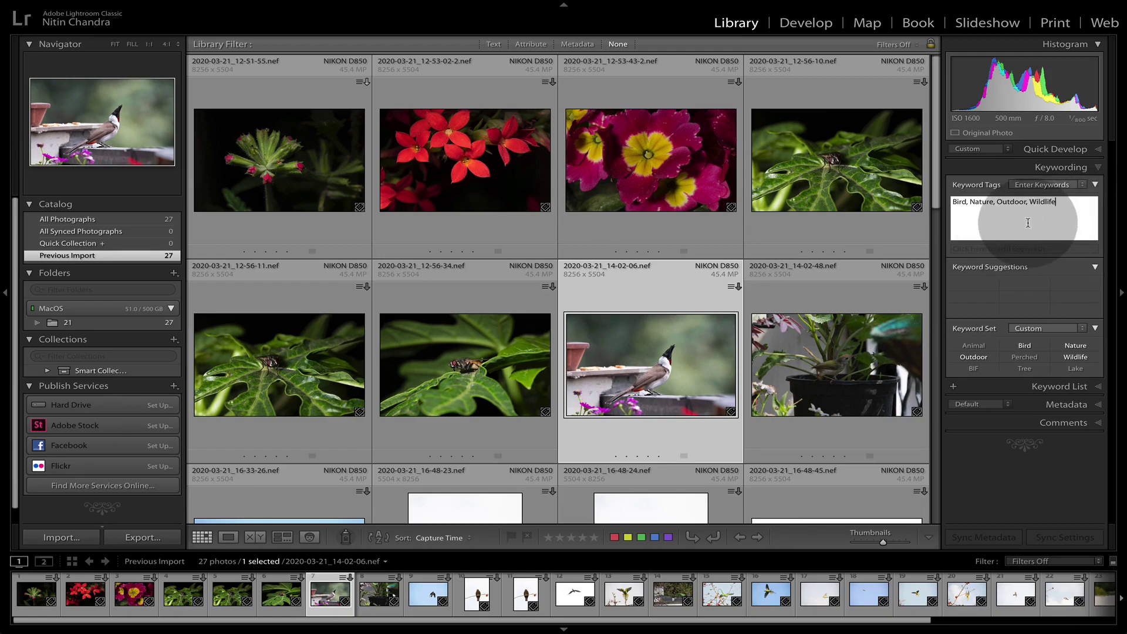
{"action": "key", "text": "Return"}
Step: Select the first six photos and replace their keyword Bird with Insect
{"action": "left_click", "coordinate": [297, 166]}
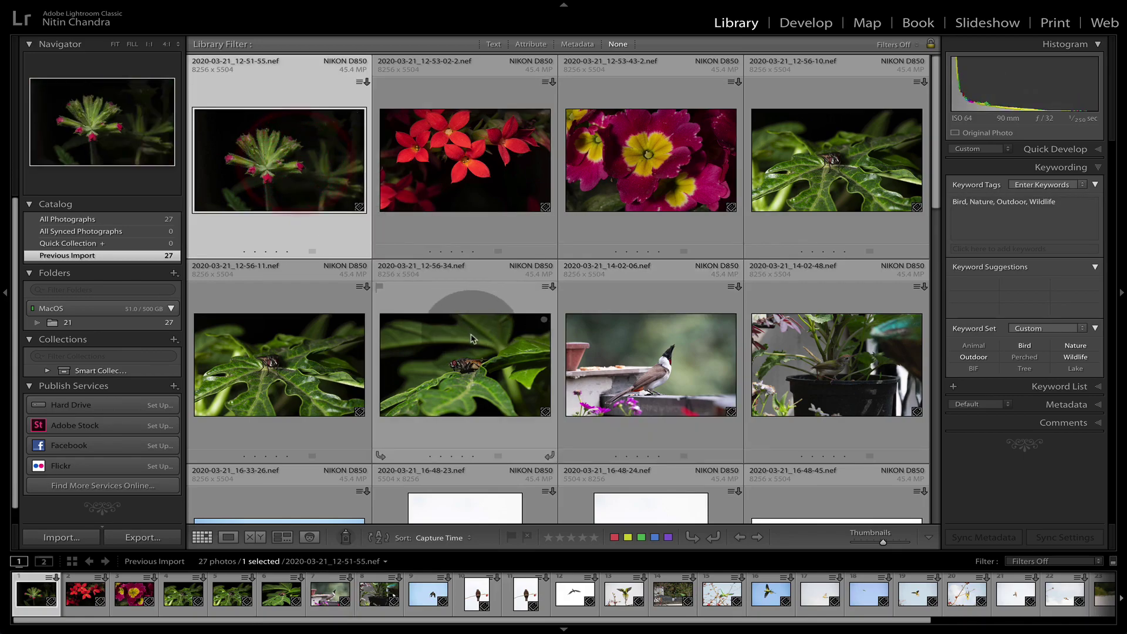
{"action": "left_click", "coordinate": [448, 371], "text": "shift"}
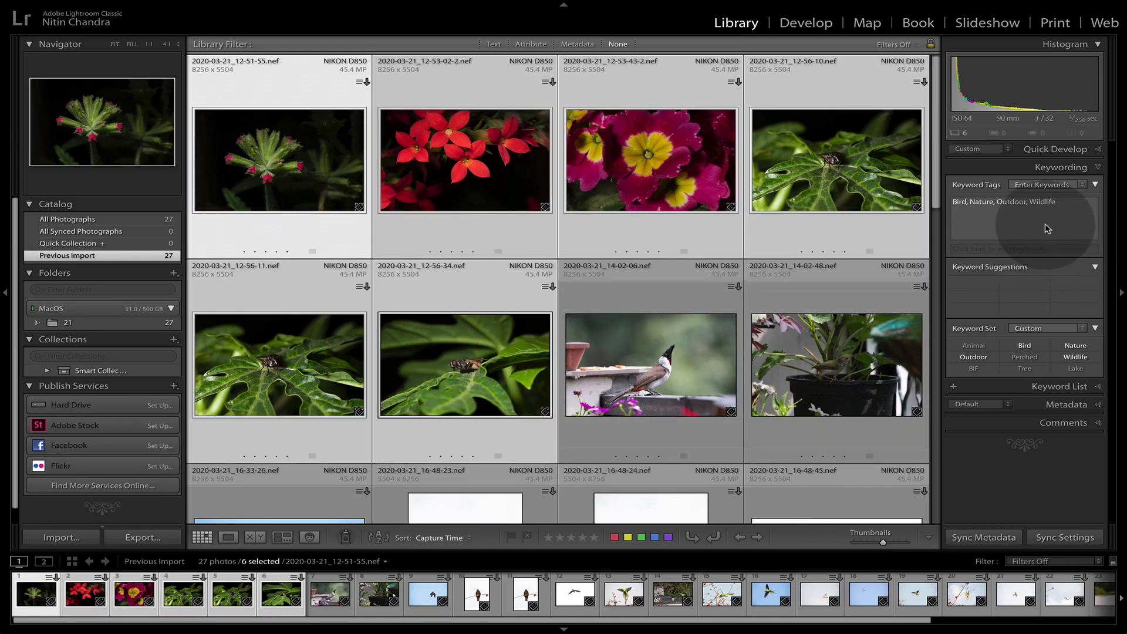
{"action": "left_click", "coordinate": [990, 207]}
{"action": "double_click", "coordinate": [956, 202]}
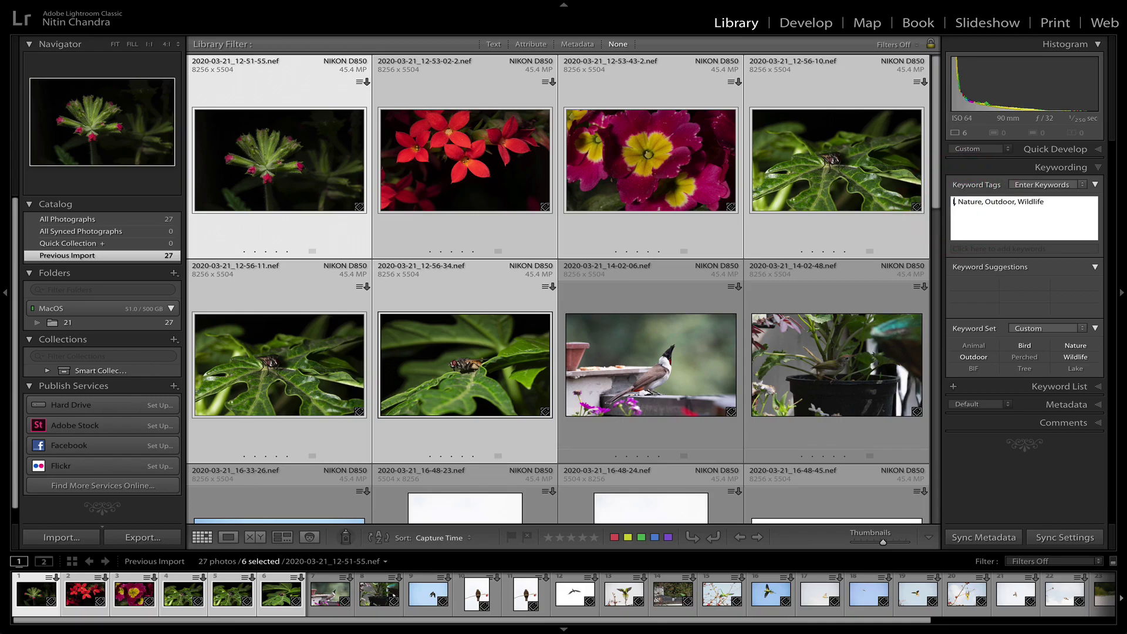
{"action": "type", "text": "Insec"}
{"action": "type", "text": "t"}
Step: Apply the keywords and correct the misspelled Insecr to Insect on the six photos
{"action": "key", "text": "Return"}
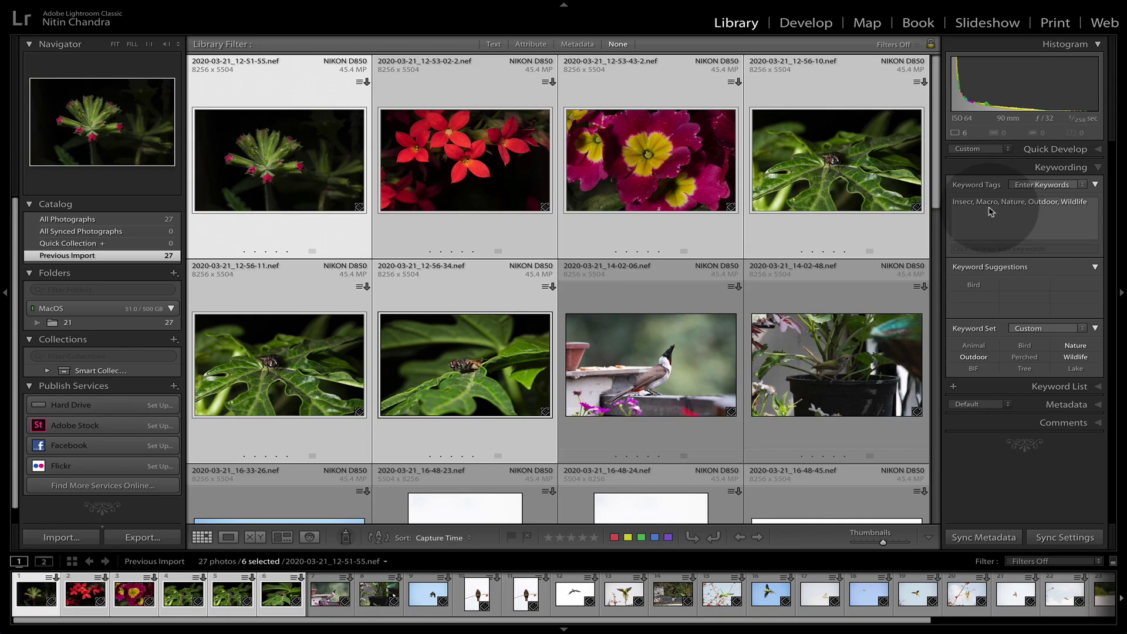
{"action": "left_click", "coordinate": [968, 201]}
{"action": "left_click", "coordinate": [973, 202]}
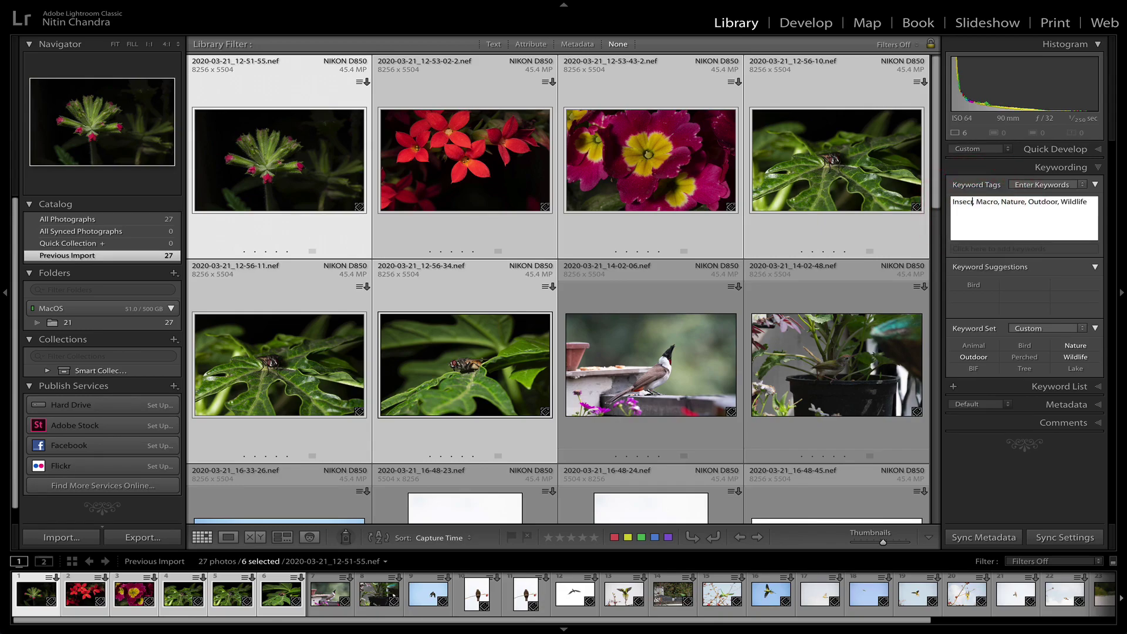
{"action": "key", "text": "BackSpace"}
{"action": "type", "text": "t"}
{"action": "key", "text": "Return"}
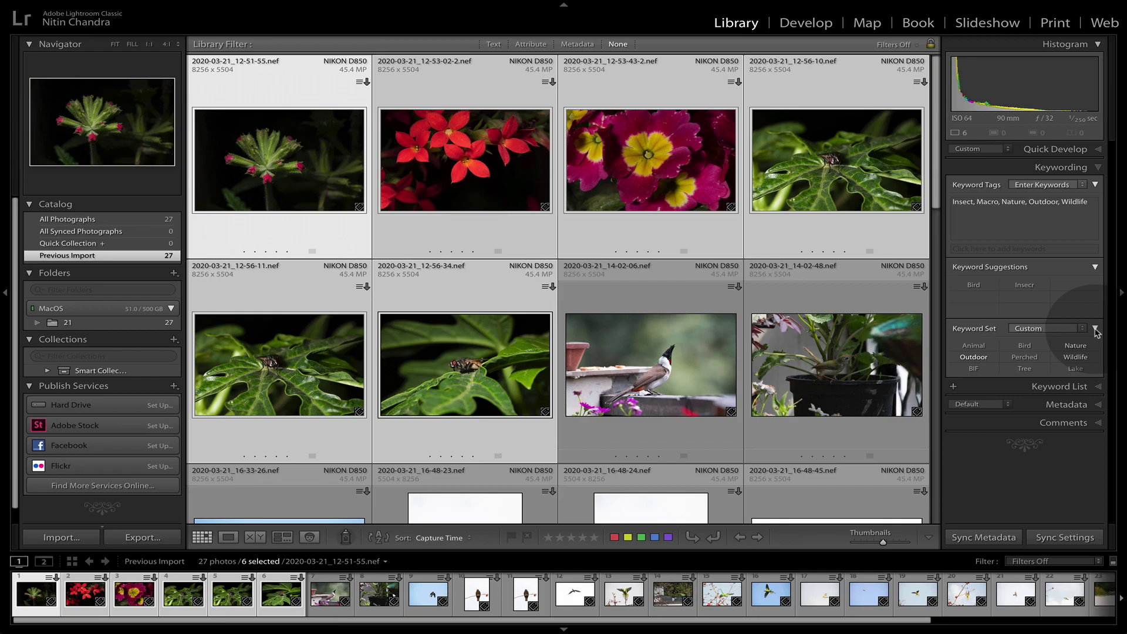
Step: Delete the stray Insecr keyword from the catalog's Keyword List
{"action": "left_click", "coordinate": [1093, 386]}
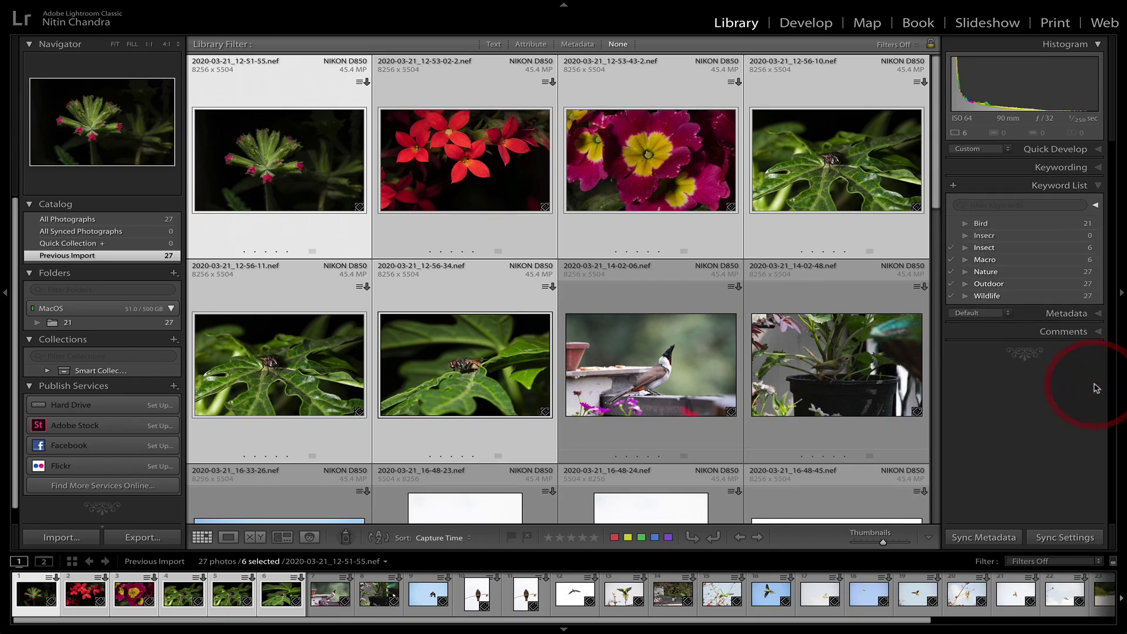
{"action": "right_click", "coordinate": [991, 239]}
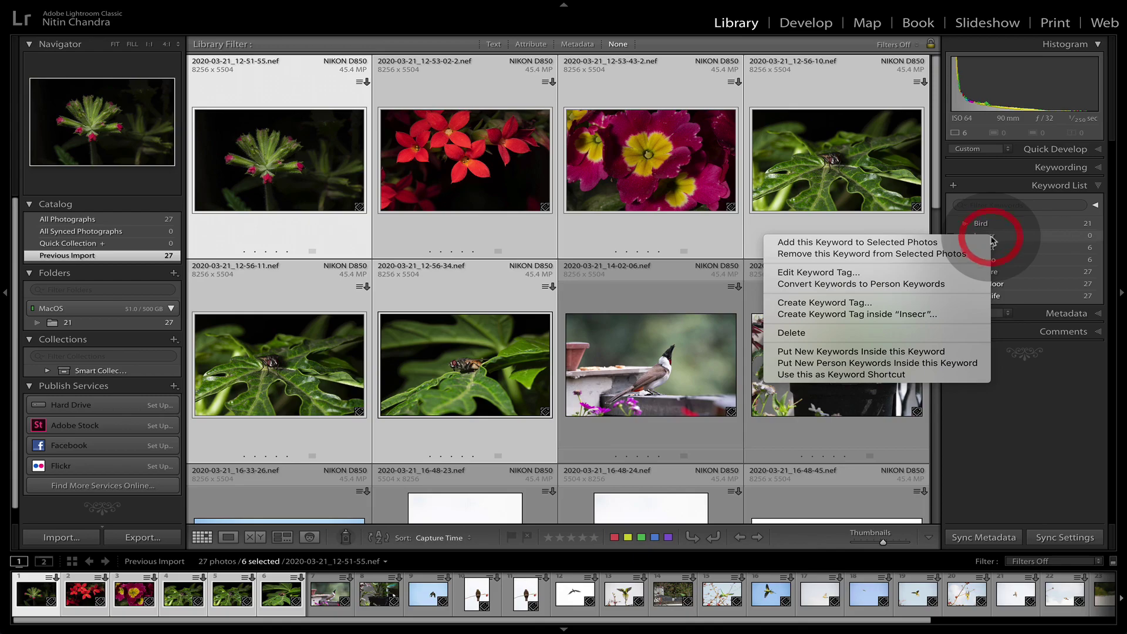
{"action": "left_click", "coordinate": [866, 333]}
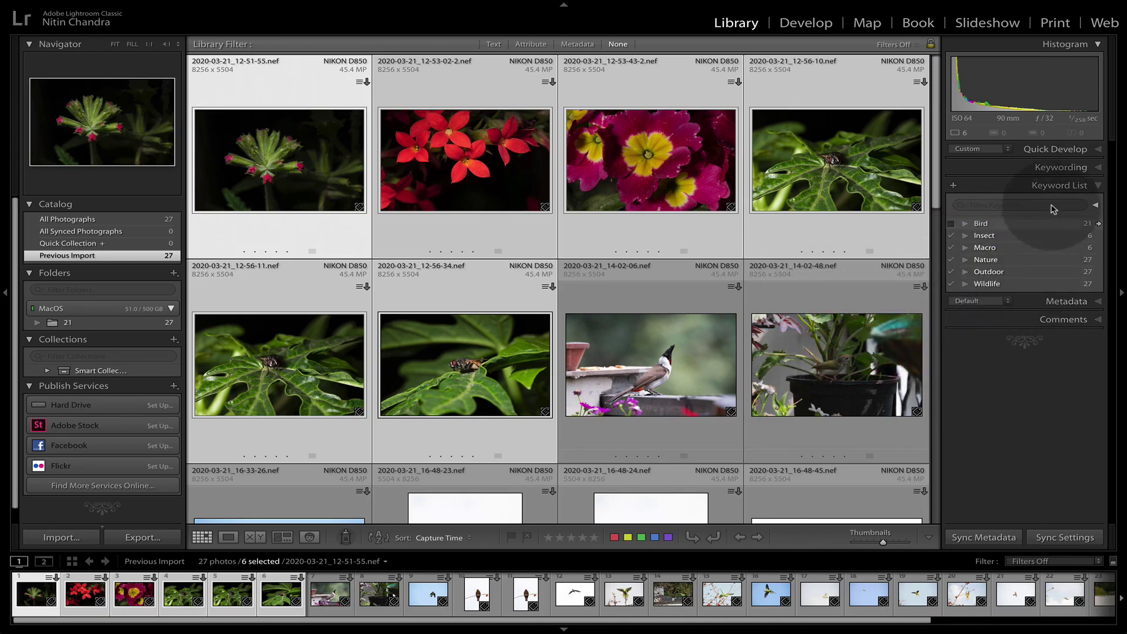
{"action": "left_click", "coordinate": [1054, 168]}
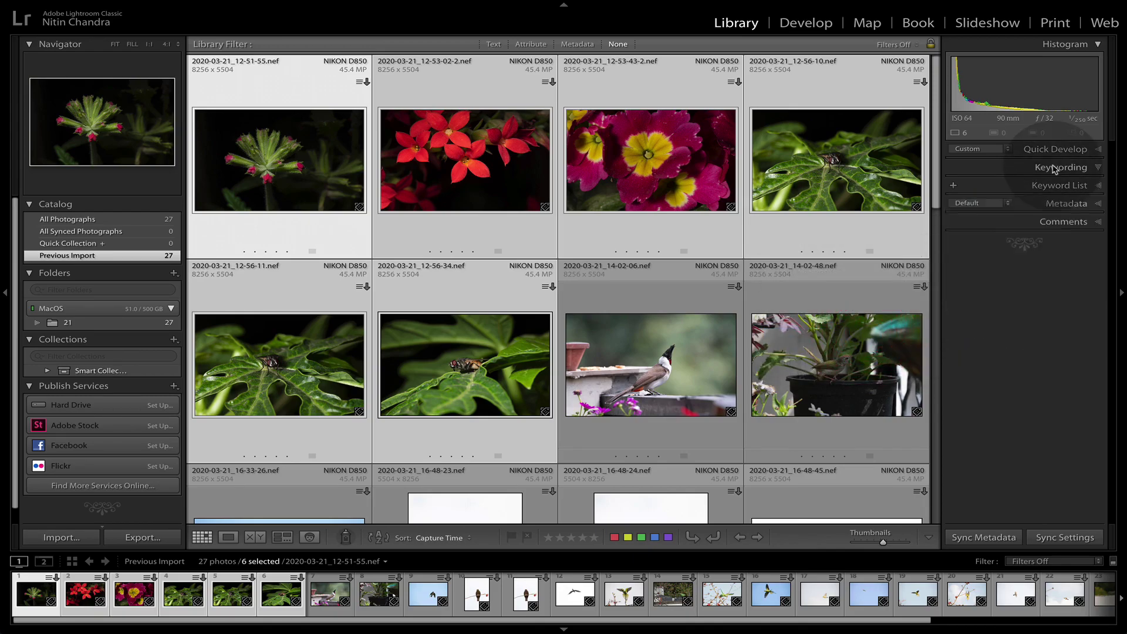
Step: Add the keyword Red Whiskered Bulbul to bird photo 2020-03-21_14-02-06.nef
{"action": "left_click", "coordinate": [669, 339]}
{"action": "left_click", "coordinate": [1013, 229]}
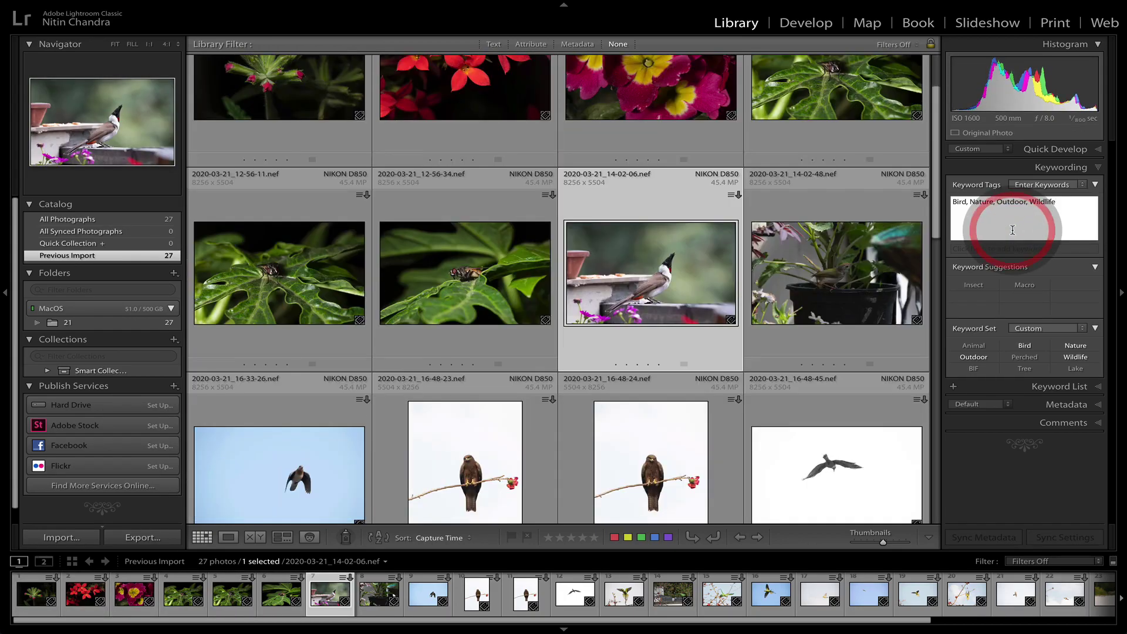
{"action": "type", "text": ", Red W"}
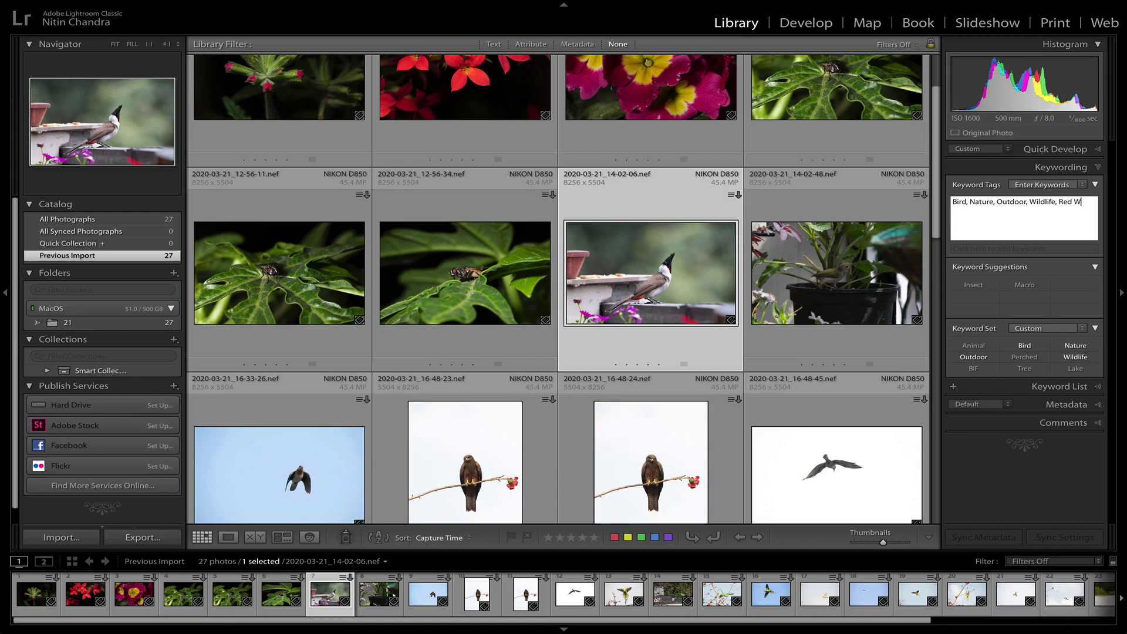
{"action": "type", "text": "hiskered Bulbul"}
{"action": "key", "text": "Return"}
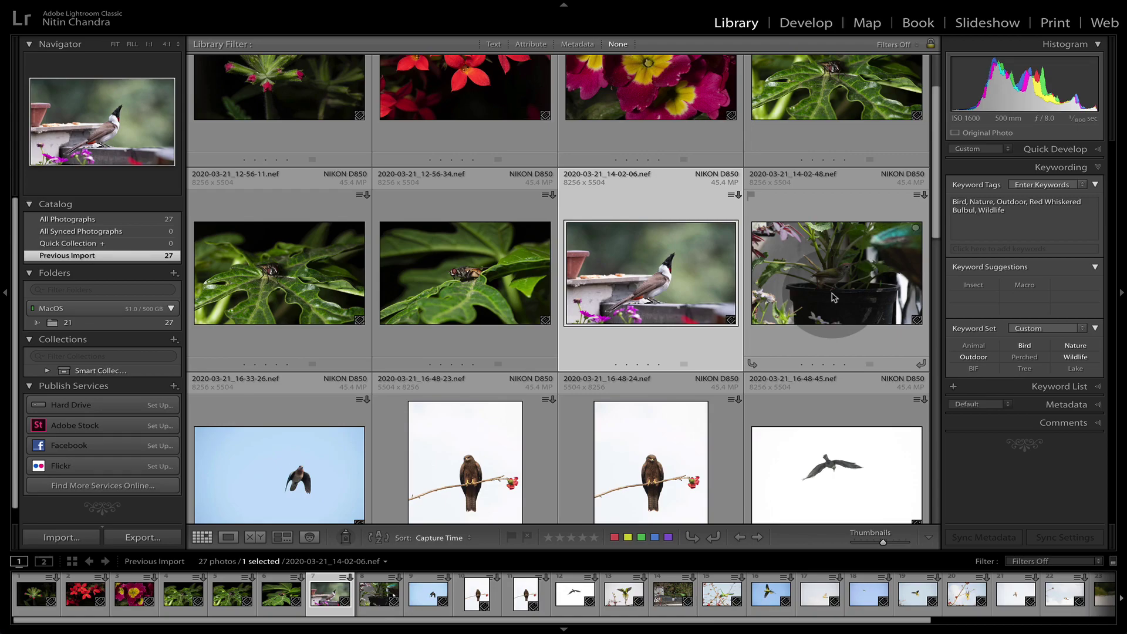
{"action": "mouse_move", "coordinate": [833, 297]}
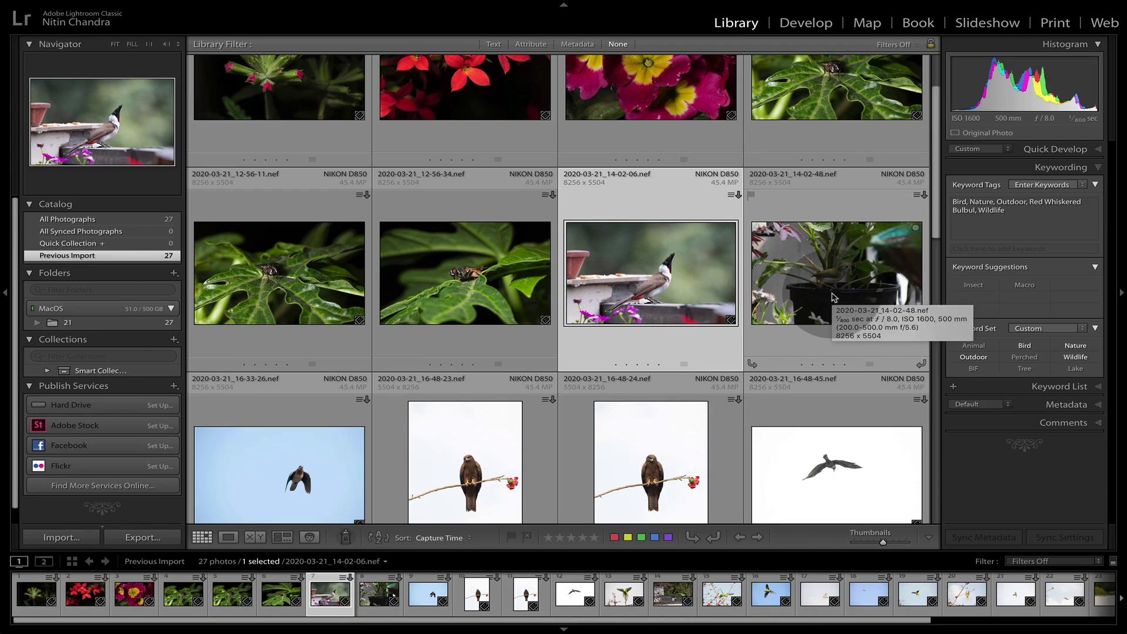
Step: Select the two perched-kite photos, 16-48-23 and 16-48-24
{"action": "left_click", "coordinate": [833, 297]}
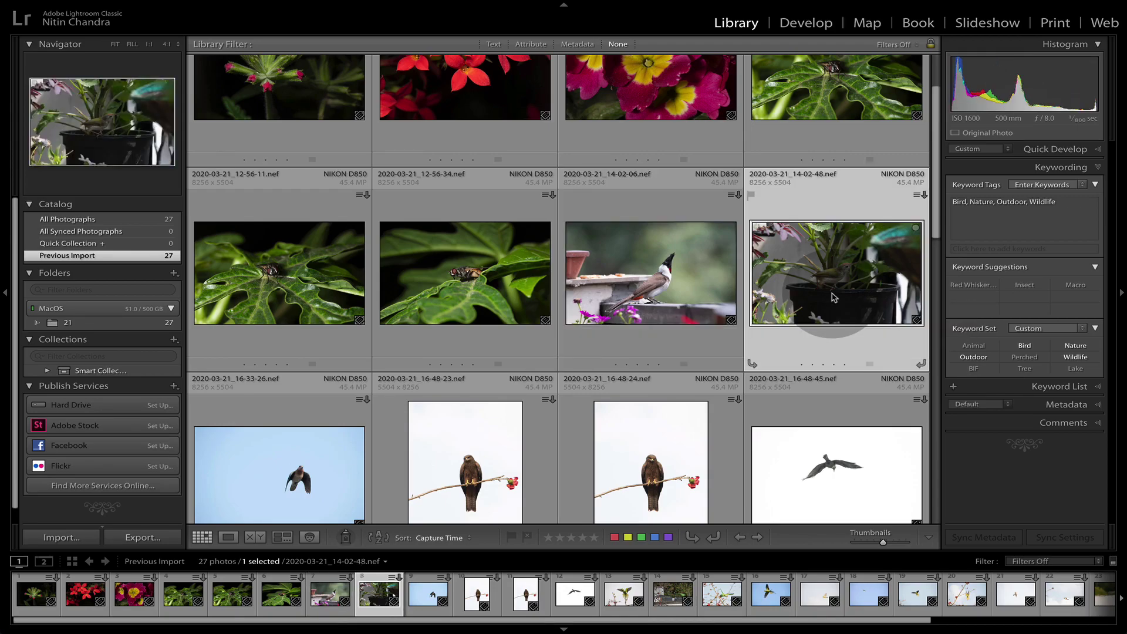
{"action": "scroll", "coordinate": [833, 298], "scroll_direction": "down", "scroll_amount": 2}
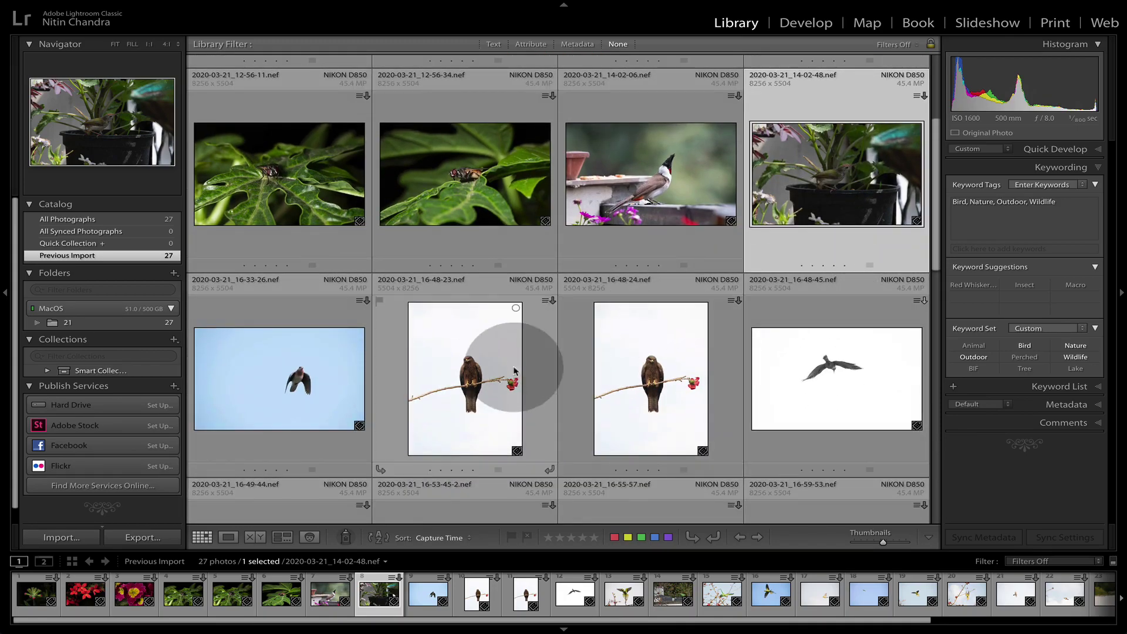
{"action": "left_click", "coordinate": [551, 365]}
{"action": "left_click", "coordinate": [630, 343], "text": "shift"}
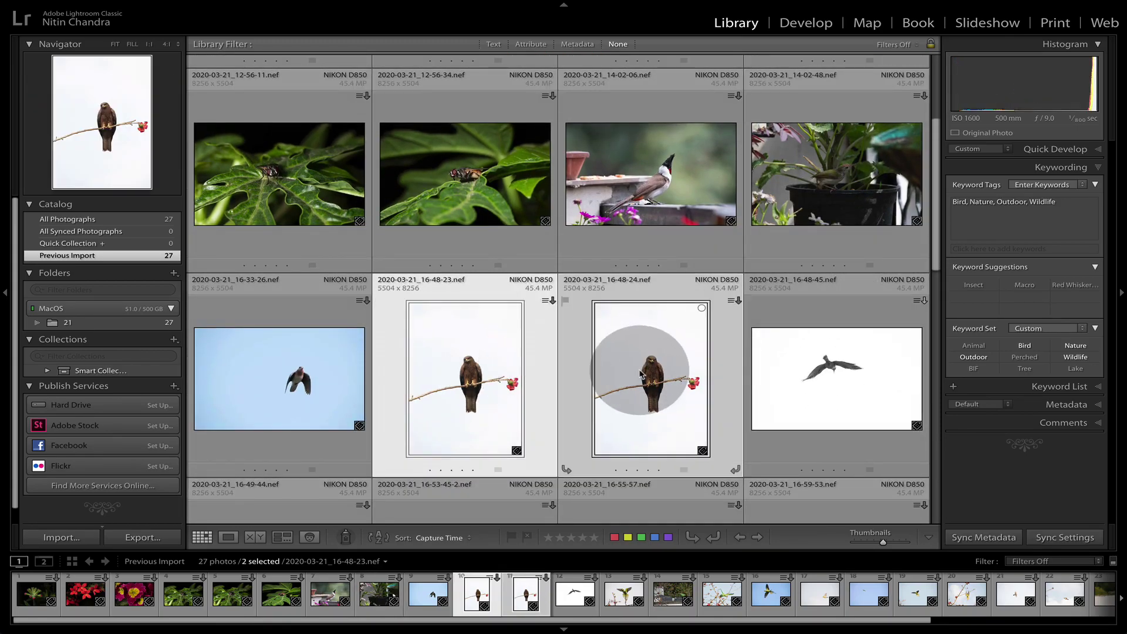
Step: Add keywords Black Kite, Flower, Red Whiskered Bulbul and Perched to both kite photos
{"action": "left_click", "coordinate": [1024, 230]}
{"action": "type", "text": ", Black Kite"}
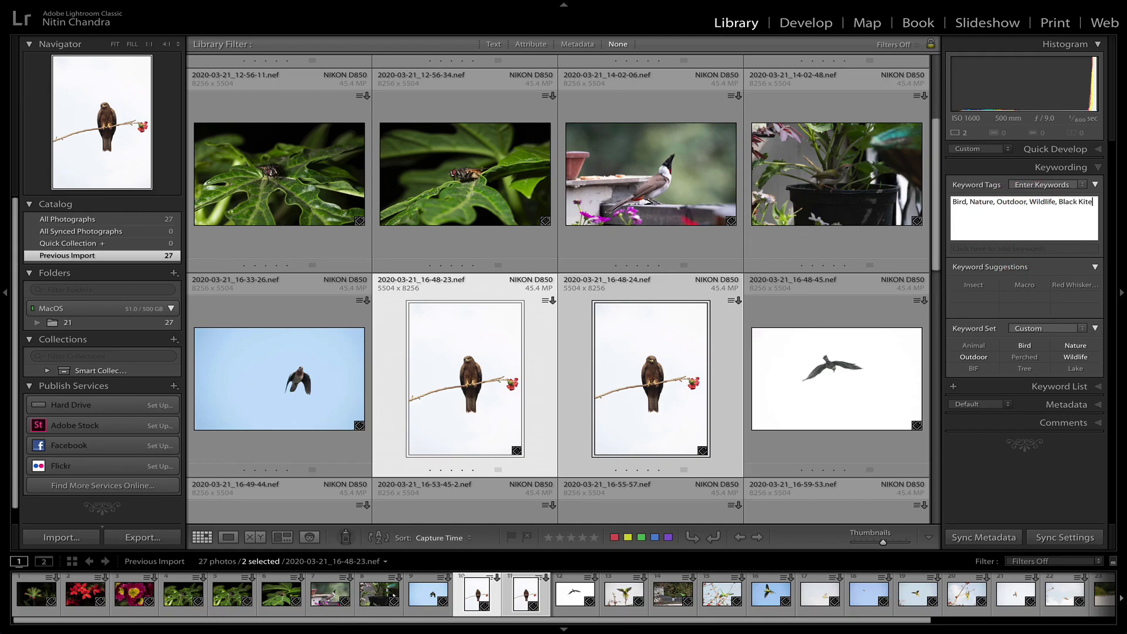
{"action": "type", "text": ","}
{"action": "type", "text": " Flower, Red"}
{"action": "key", "text": "Return"}
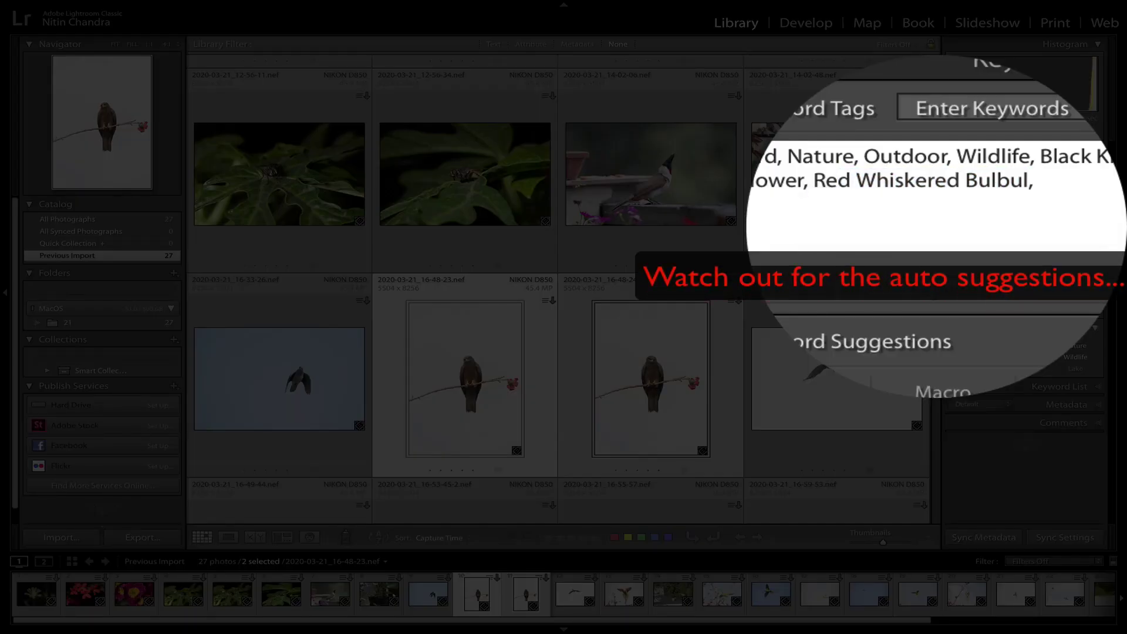
{"action": "type", "text": "Perched"}
{"action": "key", "text": "Return"}
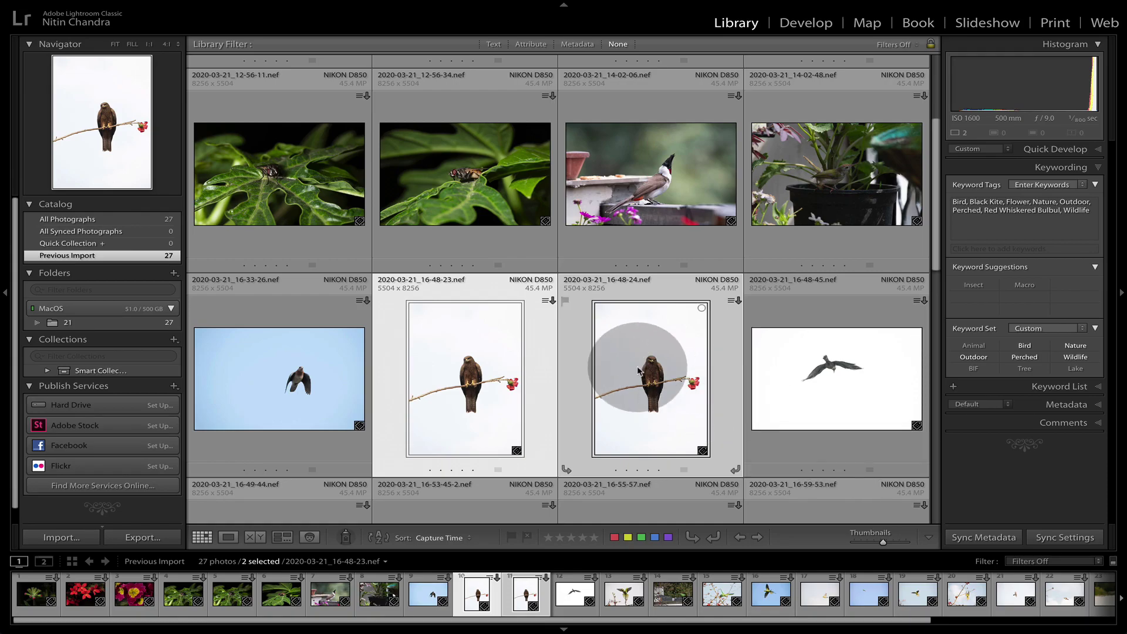
{"action": "left_click", "coordinate": [832, 449]}
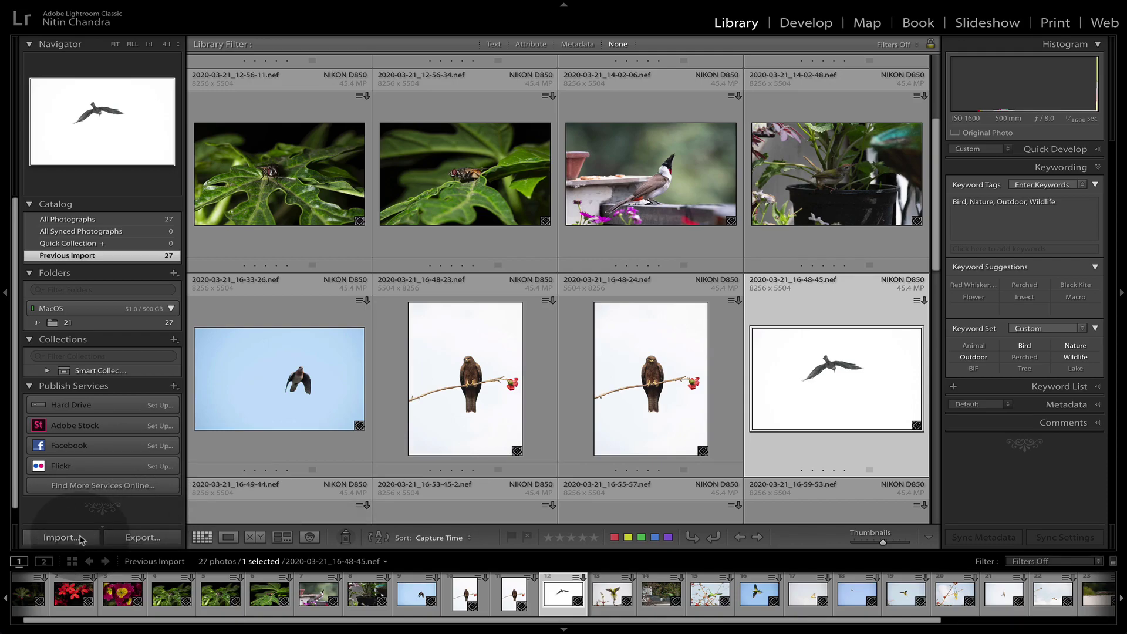
Step: Start a copy import from the camera, renaming files with the Date - Filename template
{"action": "left_click", "coordinate": [80, 539]}
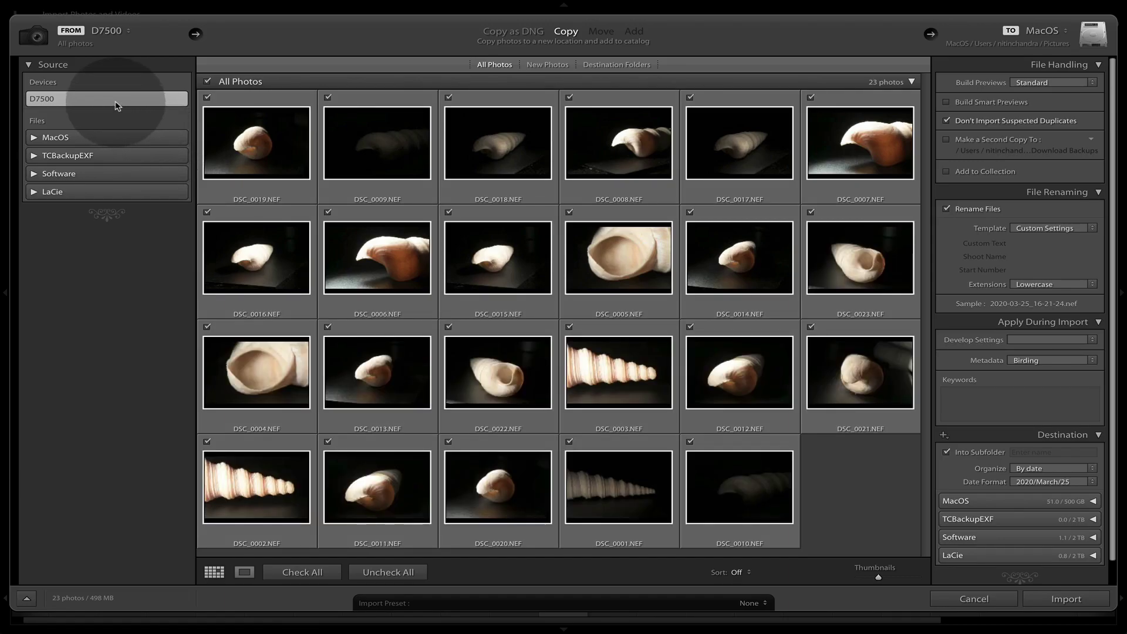
{"action": "left_click", "coordinate": [569, 35]}
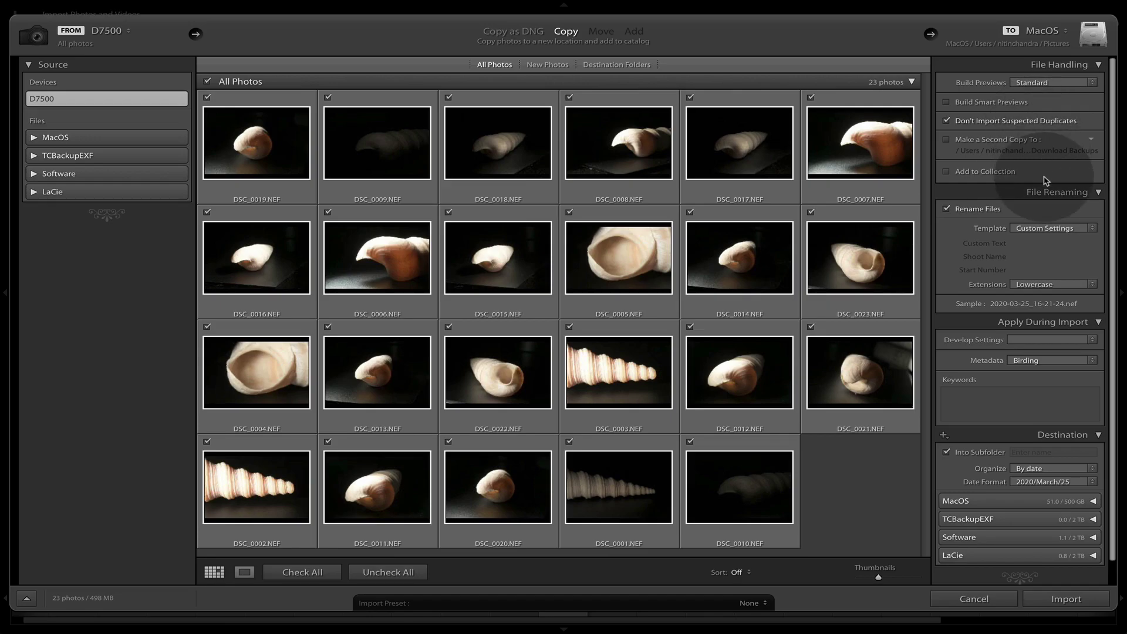
{"action": "left_click", "coordinate": [1044, 232]}
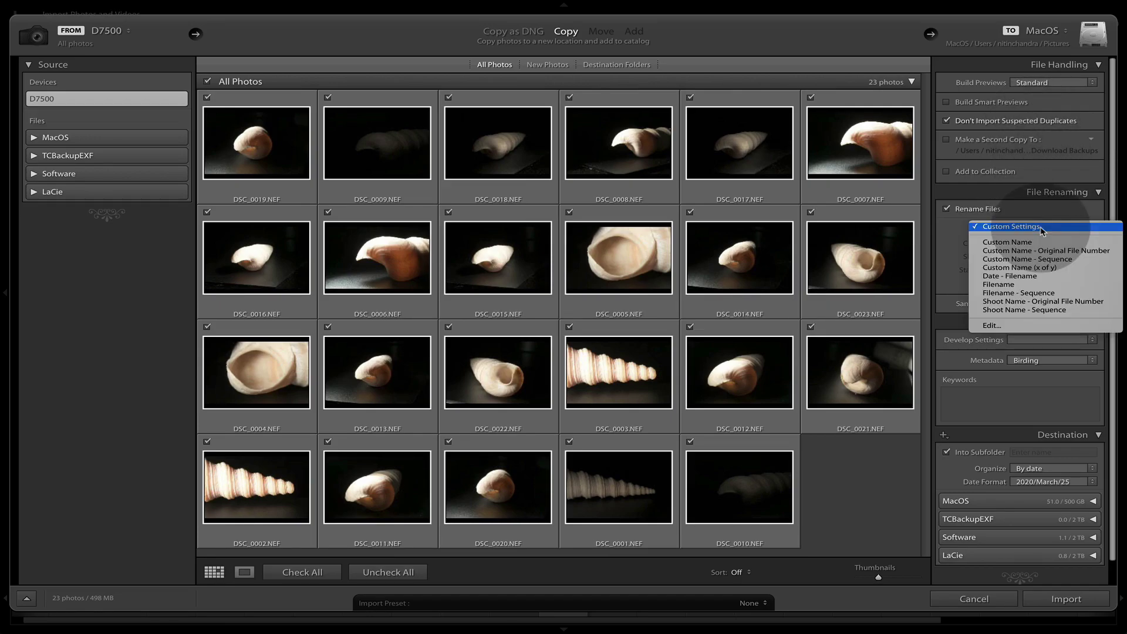
{"action": "left_click", "coordinate": [1053, 275]}
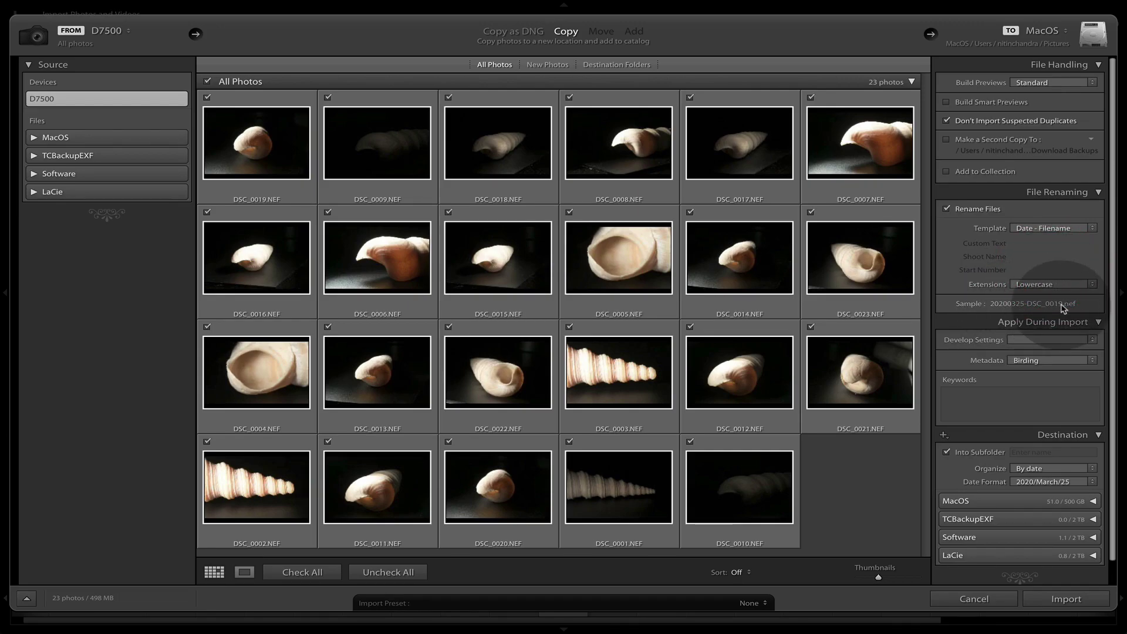
Step: Leave the import's Develop Settings with no preset chosen, moving on to the metadata options
{"action": "left_click", "coordinate": [1056, 340]}
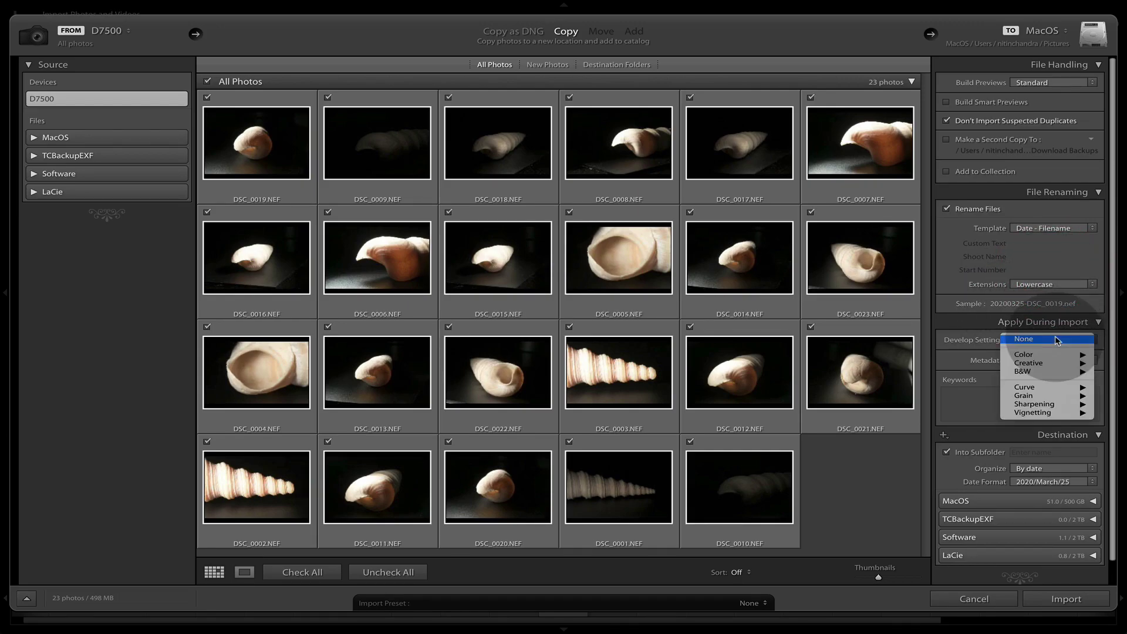
{"action": "mouse_move", "coordinate": [1028, 371]}
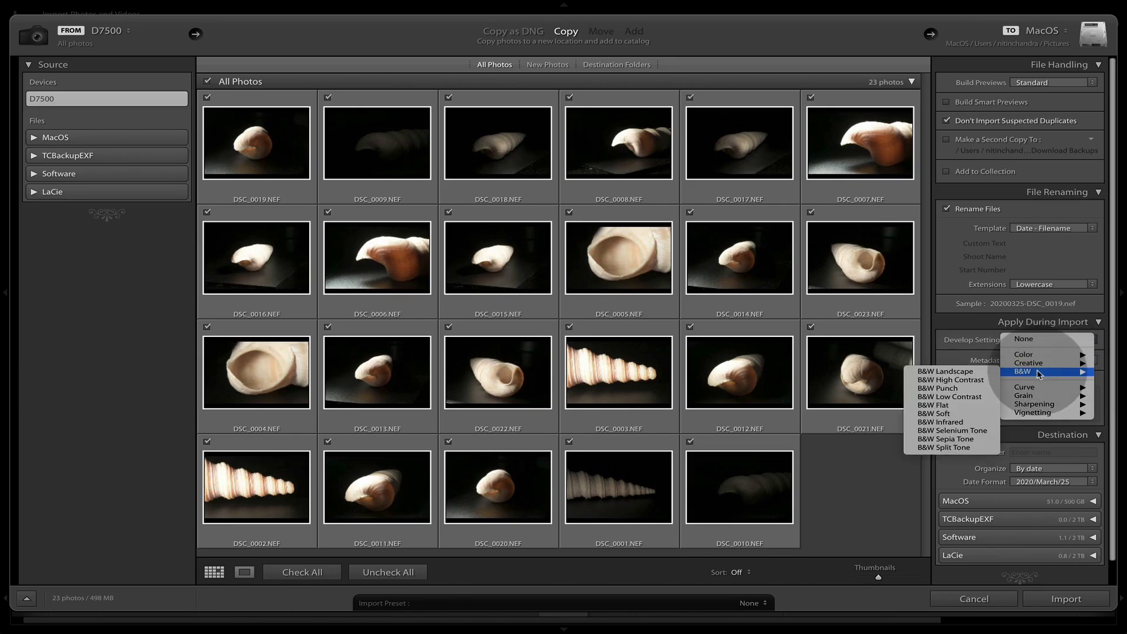
{"action": "left_click", "coordinate": [954, 358]}
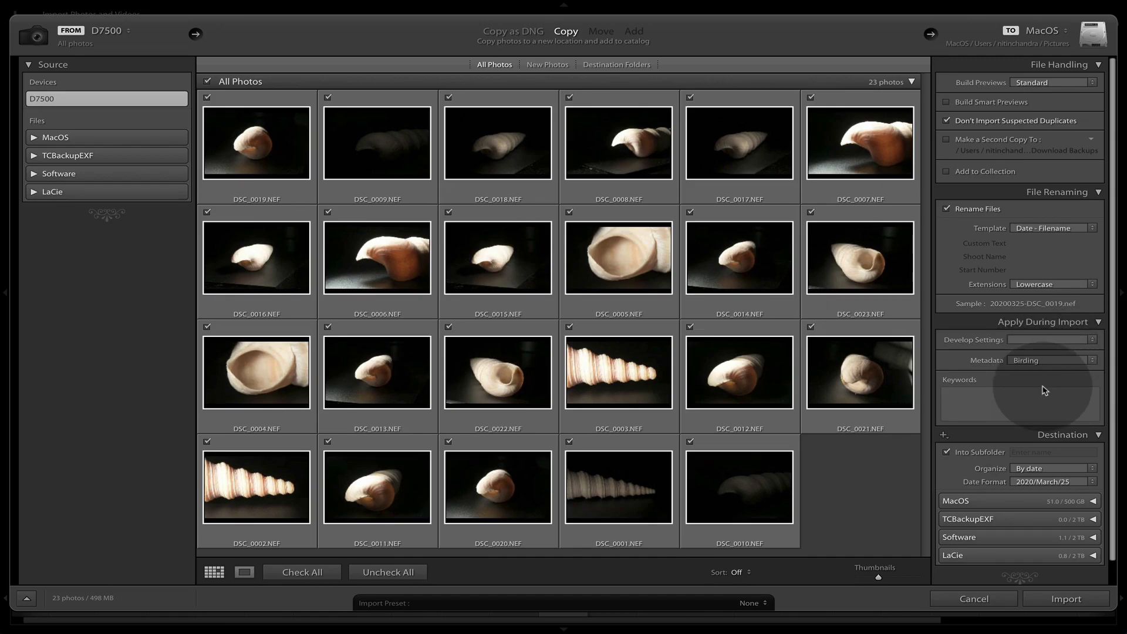
{"action": "scroll", "coordinate": [1044, 389], "scroll_direction": "down", "scroll_amount": 1}
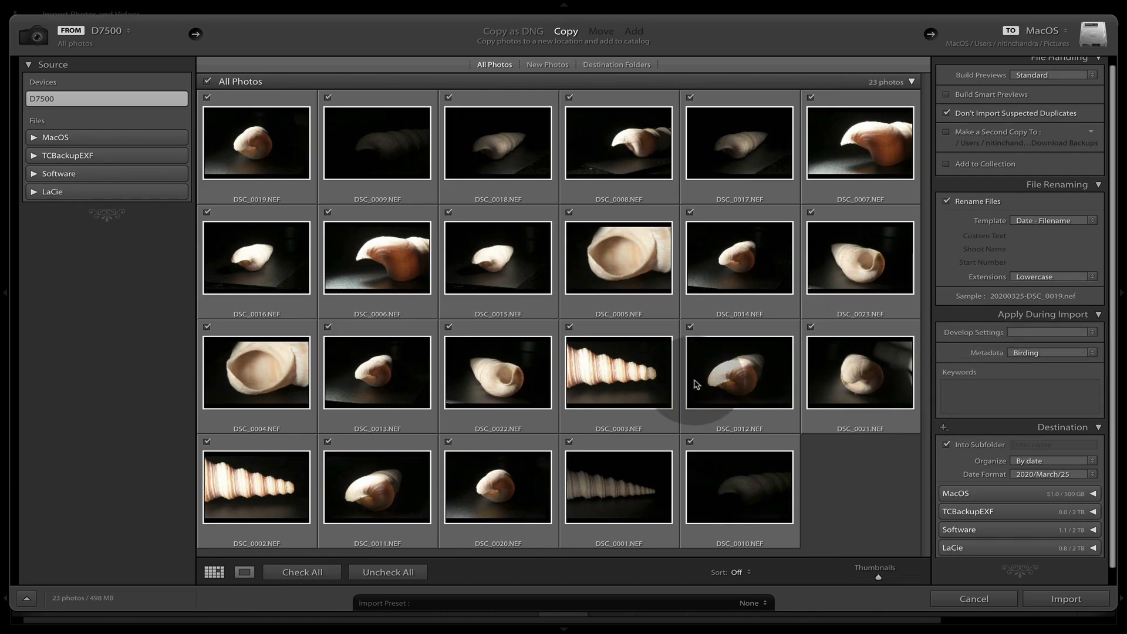
Step: Create metadata preset 'Macro' holding keywords Macro, Insect, Wildlife and Nature
{"action": "left_click", "coordinate": [1043, 354]}
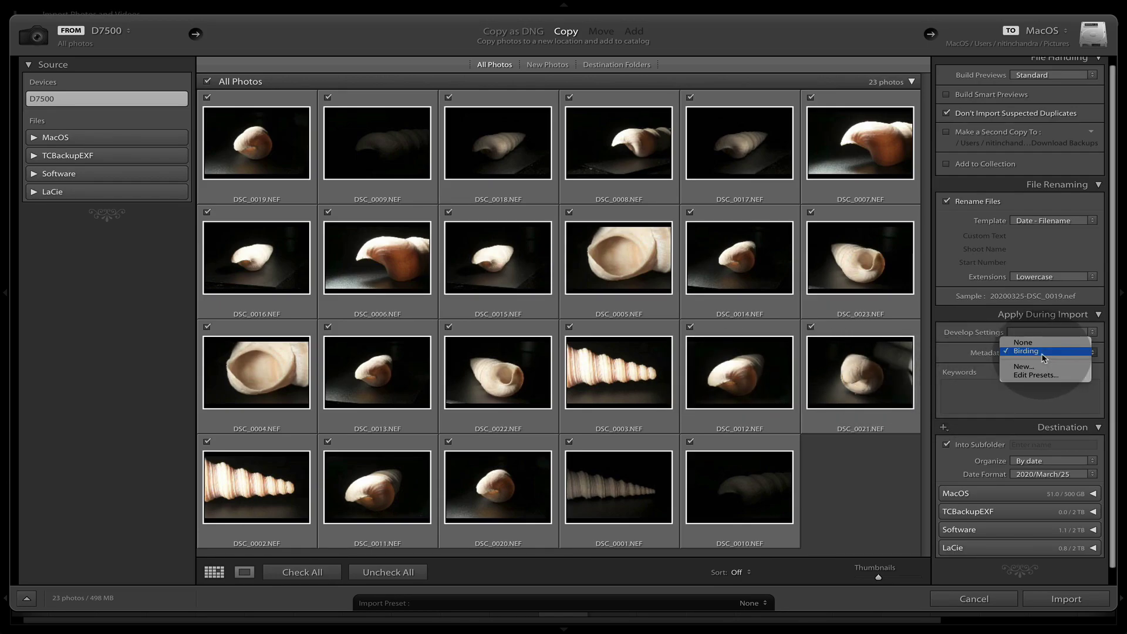
{"action": "left_click", "coordinate": [1031, 366]}
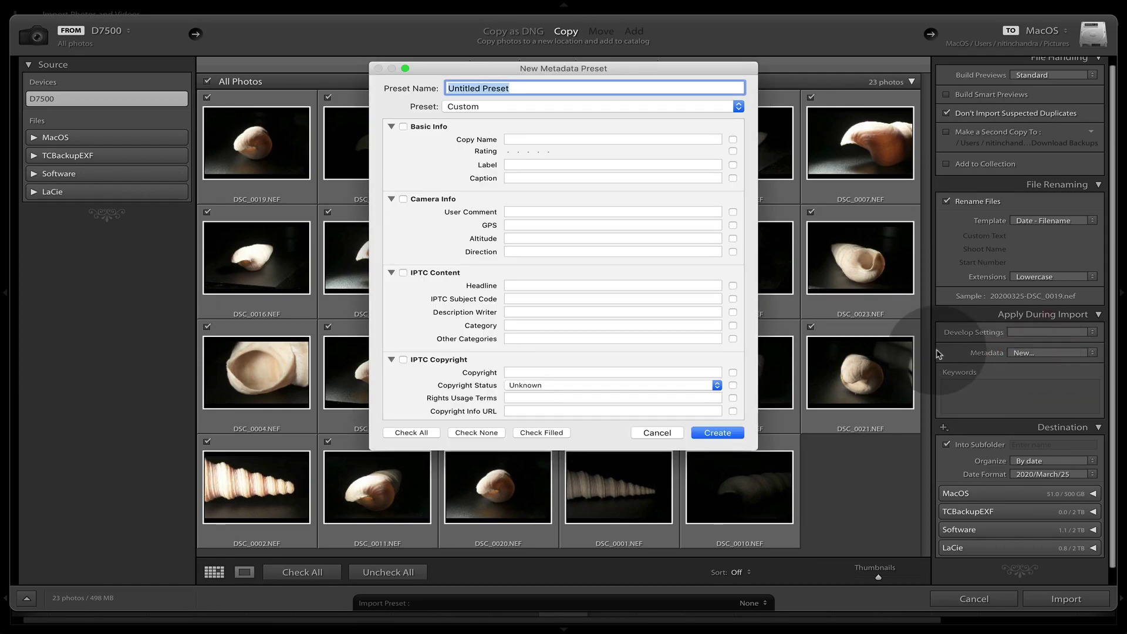
{"action": "type", "text": "Macro"}
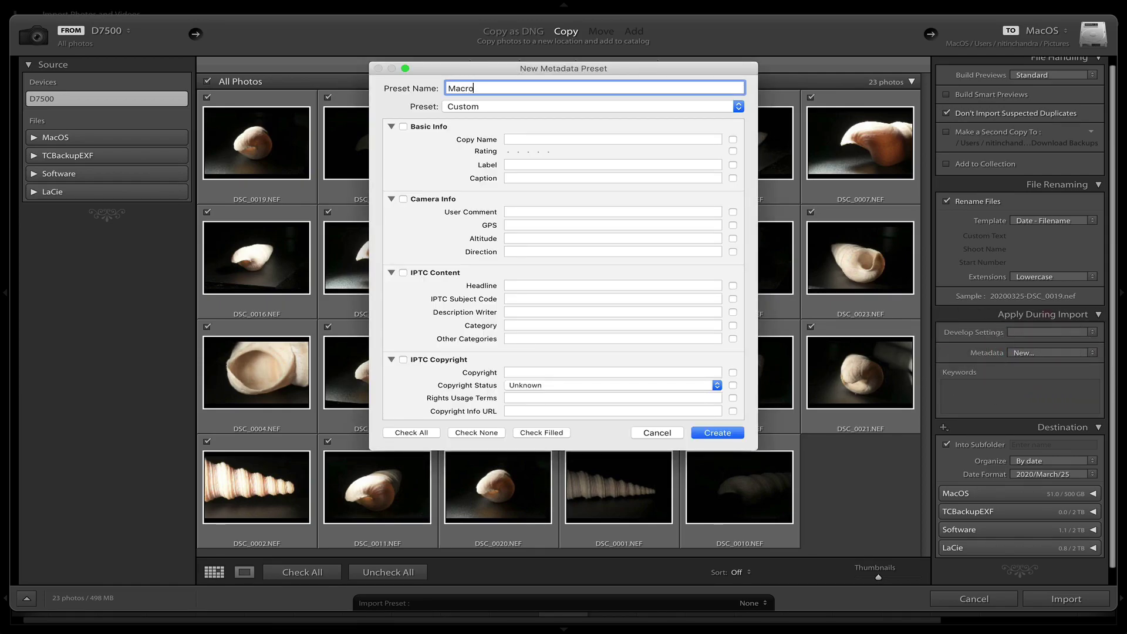
{"action": "scroll", "coordinate": [717, 378], "scroll_direction": "down", "scroll_amount": 15}
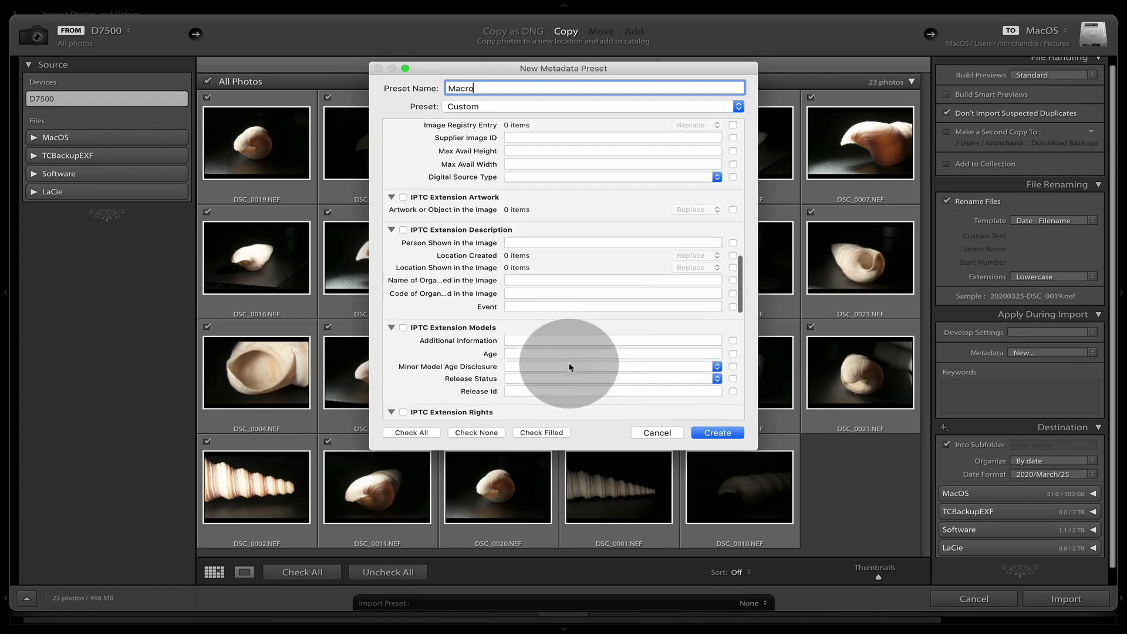
{"action": "scroll", "coordinate": [569, 367], "scroll_direction": "down", "scroll_amount": 10}
{"action": "left_click", "coordinate": [545, 392]}
{"action": "type", "text": "Macro,"}
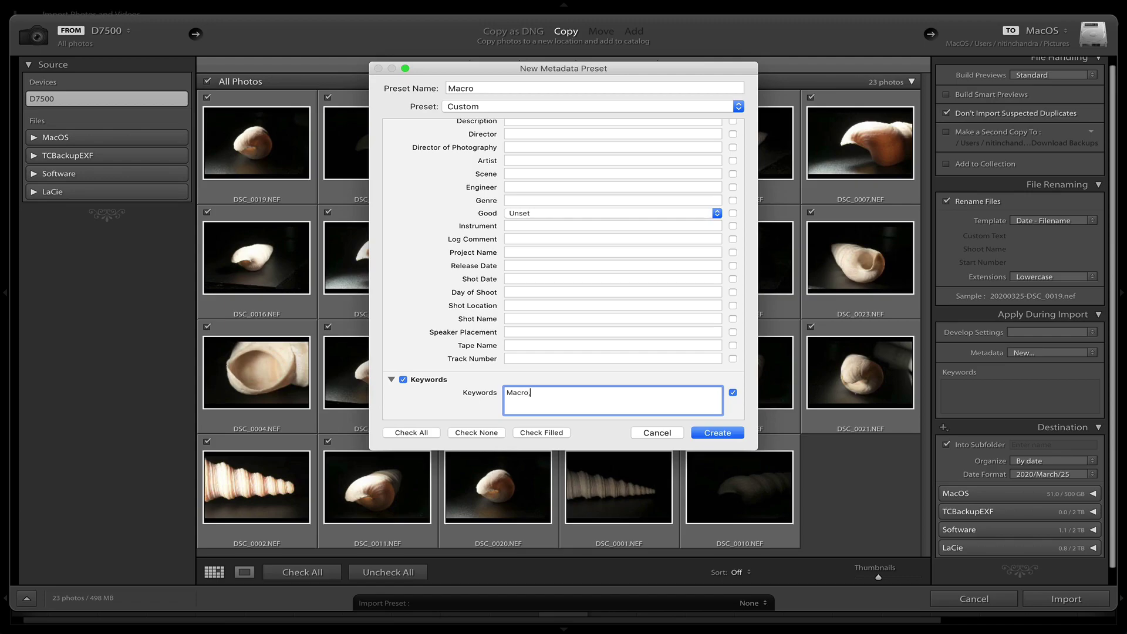
{"action": "type", "text": " Insect, Wildlife, Nature"}
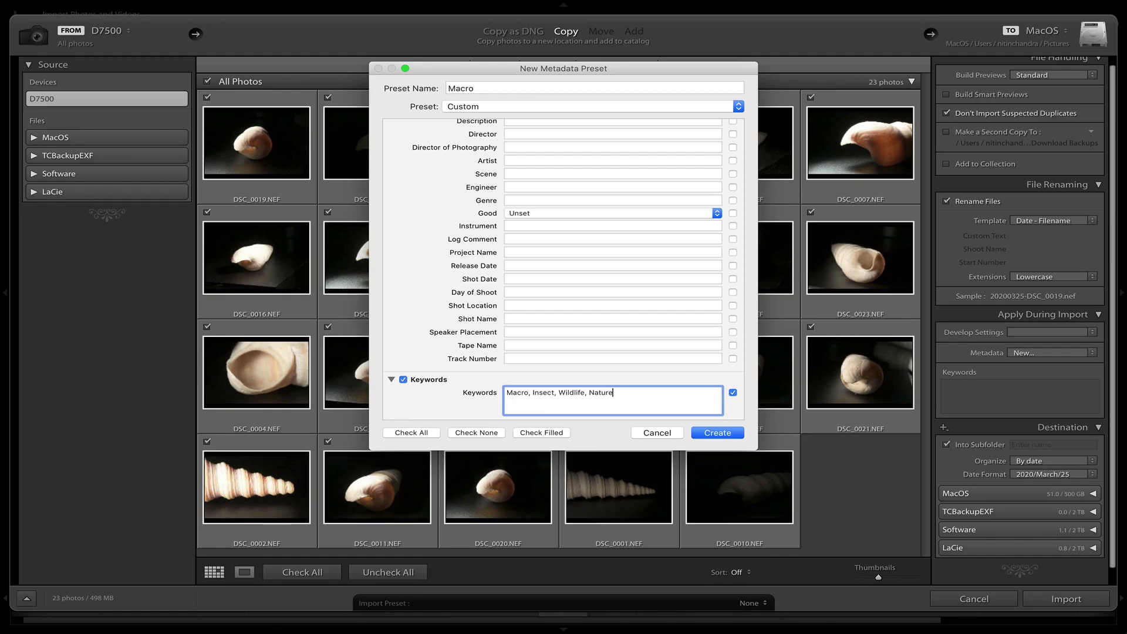
{"action": "left_click", "coordinate": [716, 433]}
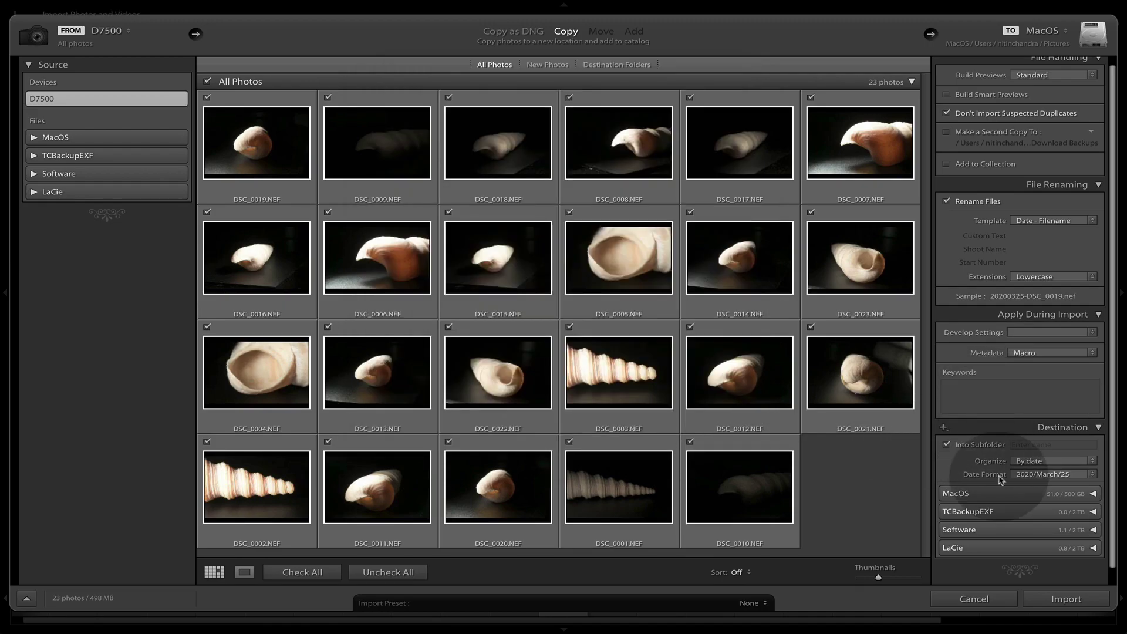
Step: Browse the destination panel down to Desktop/2020 and show its month subfolders
{"action": "scroll", "coordinate": [1001, 485], "scroll_direction": "down", "scroll_amount": 1}
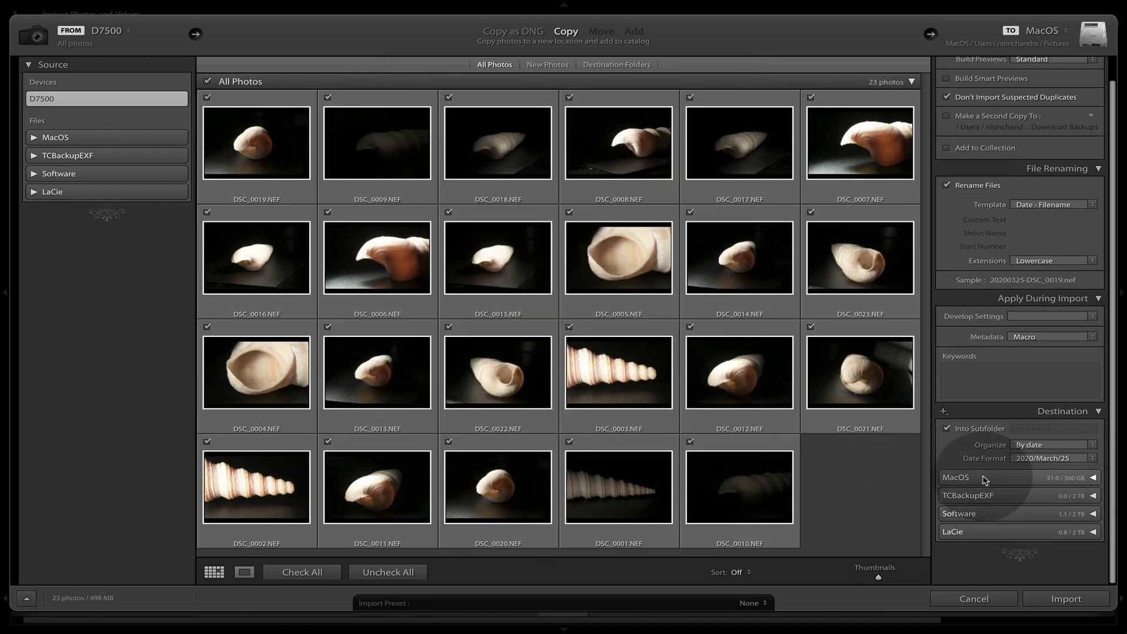
{"action": "left_click", "coordinate": [984, 479]}
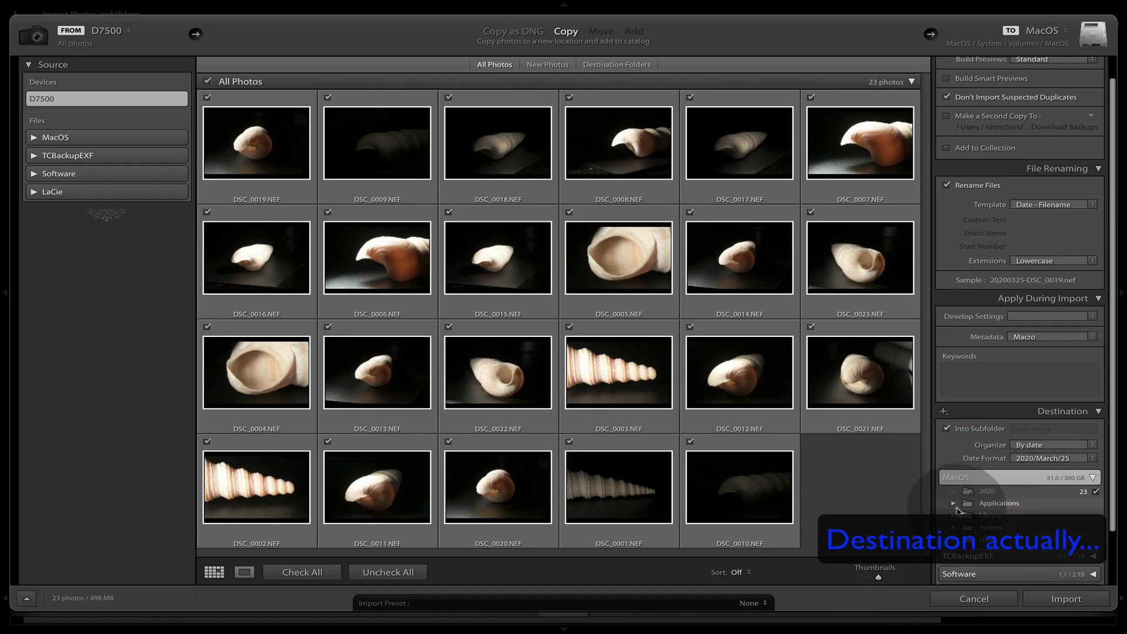
{"action": "left_click", "coordinate": [954, 539]}
{"action": "scroll", "coordinate": [957, 531], "scroll_direction": "down", "scroll_amount": 2}
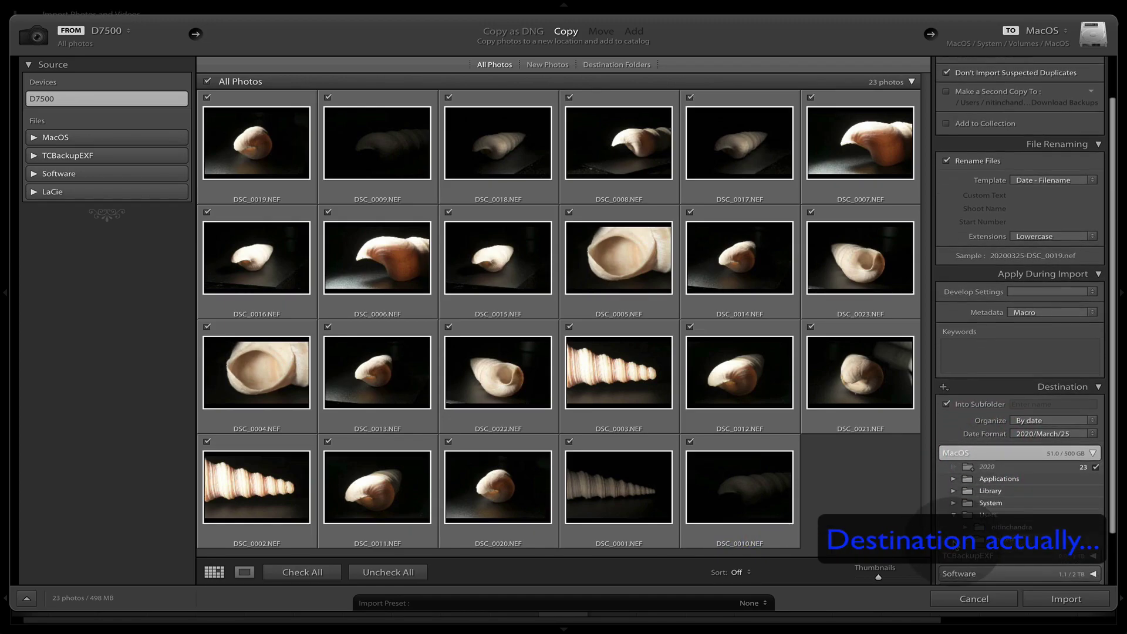
{"action": "left_click", "coordinate": [965, 519]}
{"action": "scroll", "coordinate": [972, 511], "scroll_direction": "down", "scroll_amount": 3}
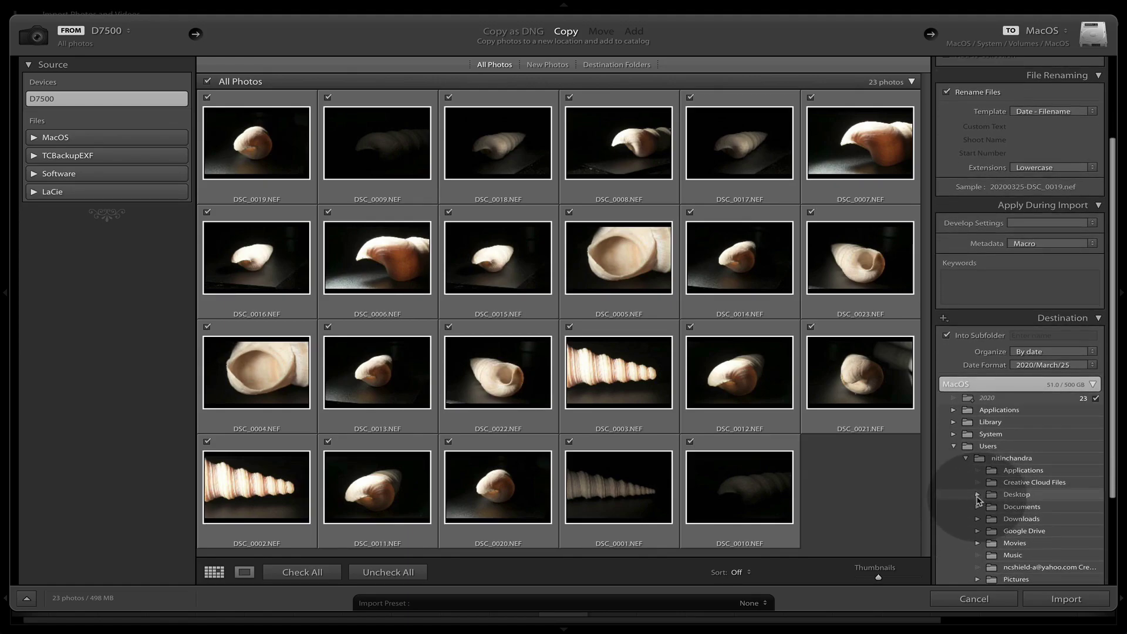
{"action": "left_click", "coordinate": [977, 496]}
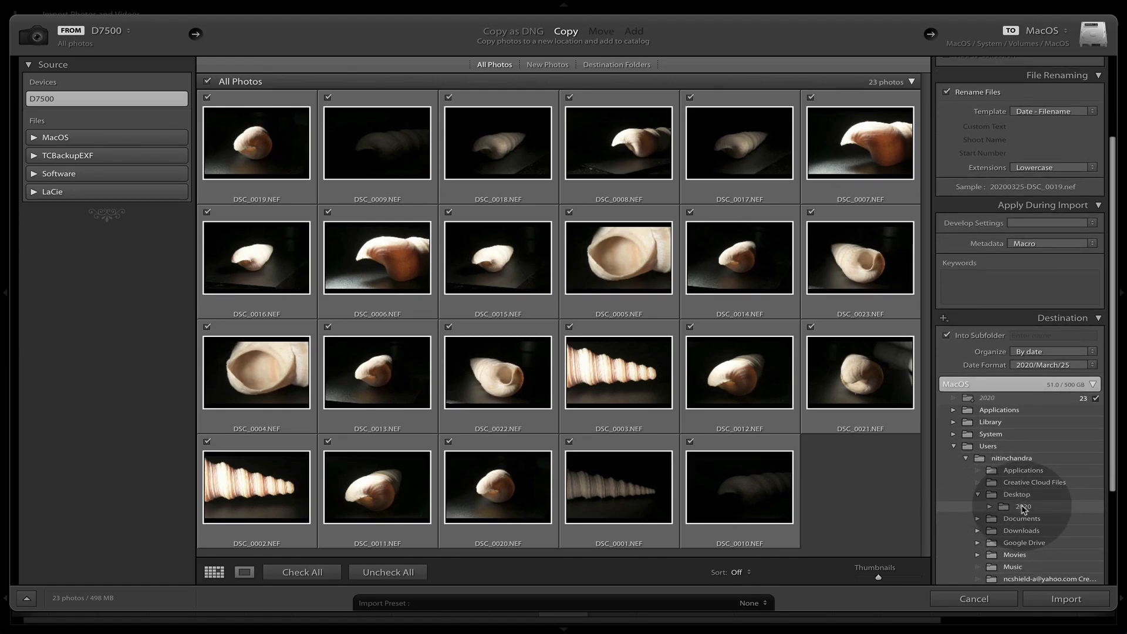
{"action": "left_click", "coordinate": [1017, 507]}
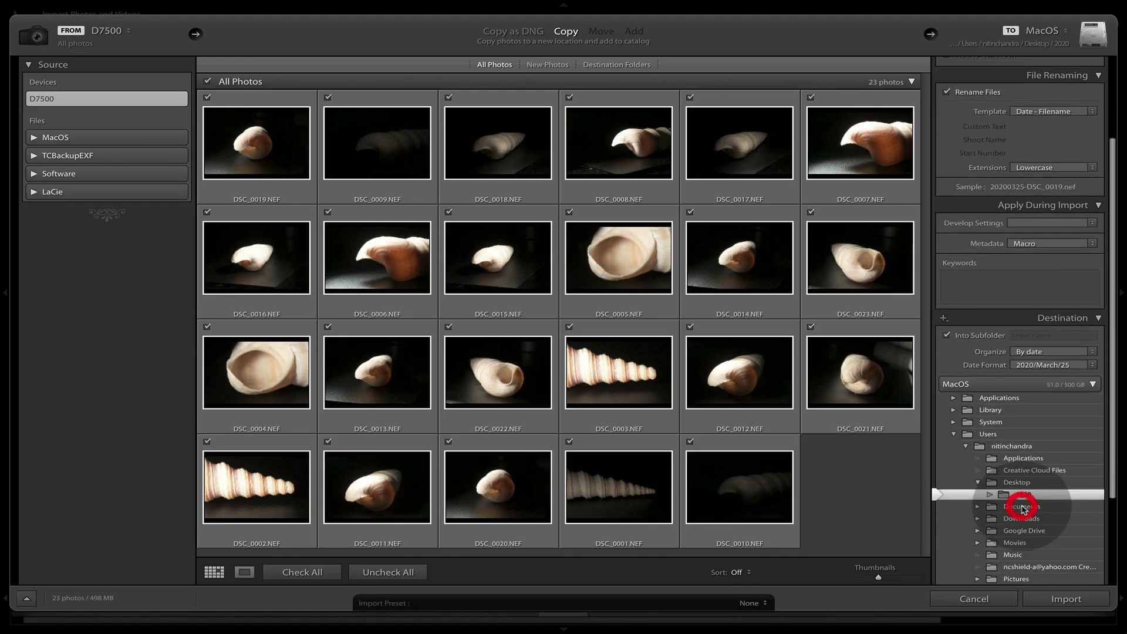
{"action": "left_click", "coordinate": [991, 494]}
{"action": "scroll", "coordinate": [997, 493], "scroll_direction": "down", "scroll_amount": 2}
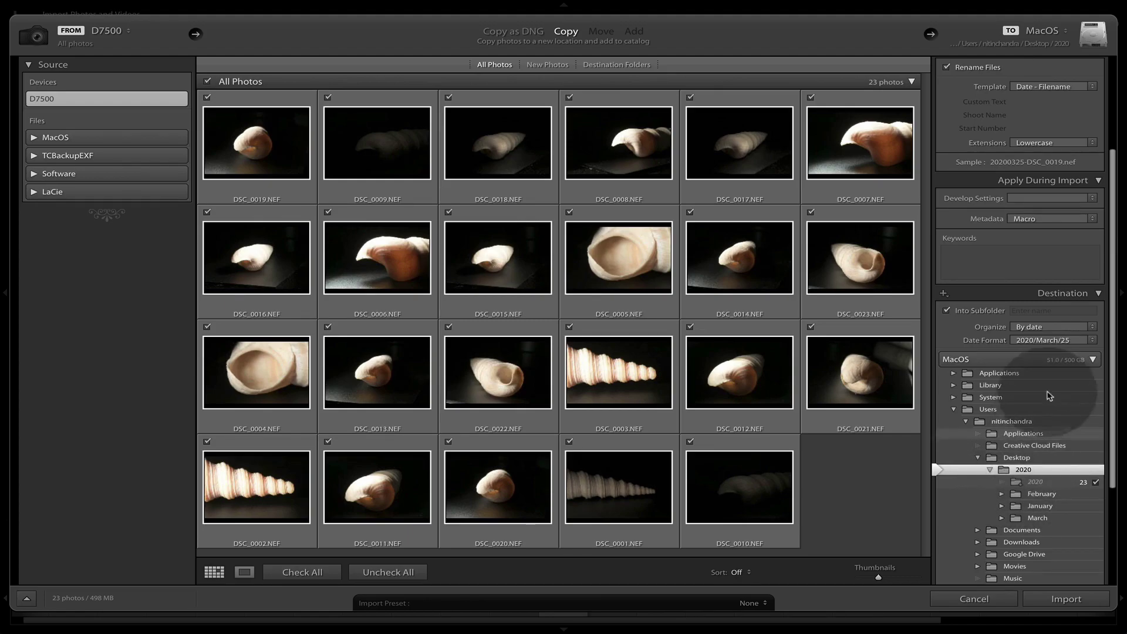
Step: Keep Organize By date with 2020/March/25 format, set Desktop as destination, expand March
{"action": "left_click", "coordinate": [1056, 329]}
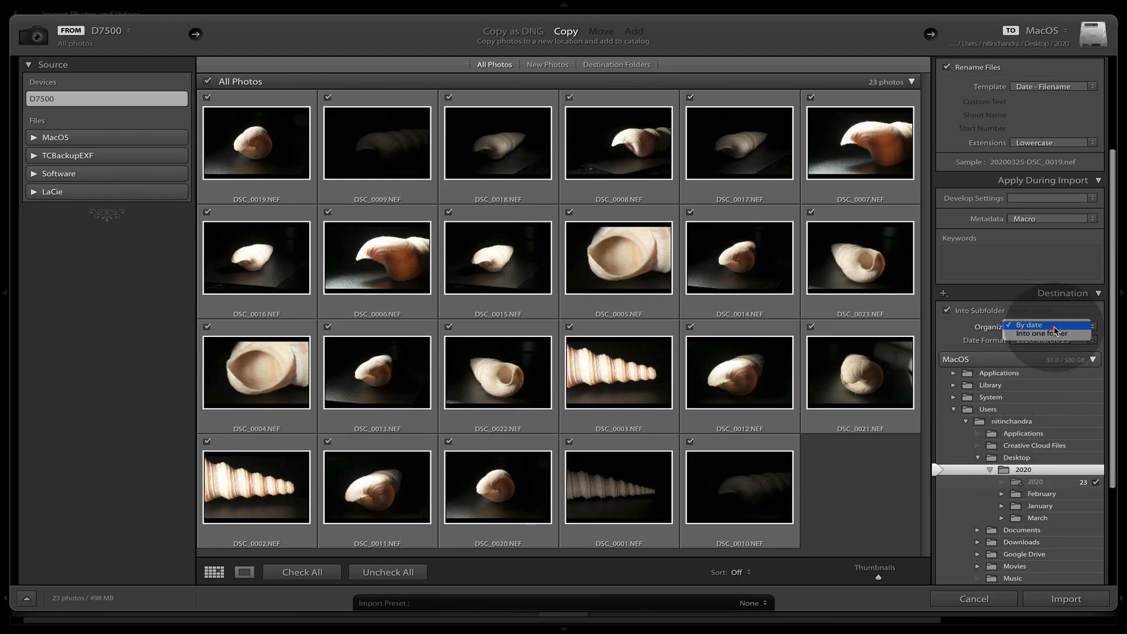
{"action": "left_click", "coordinate": [1058, 343]}
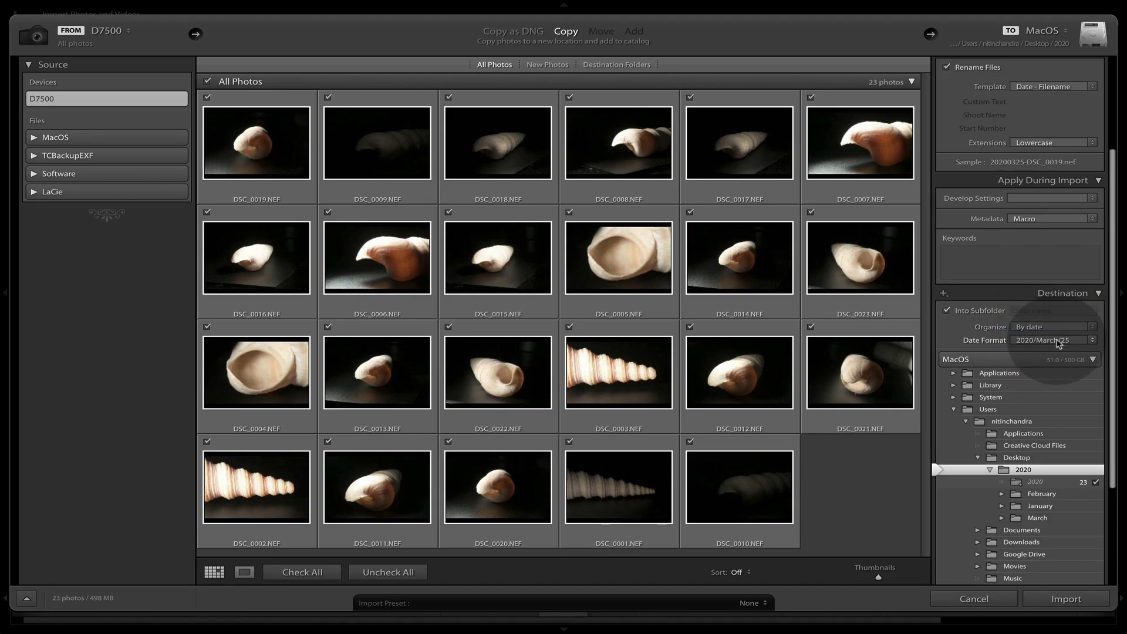
{"action": "left_click", "coordinate": [1058, 340]}
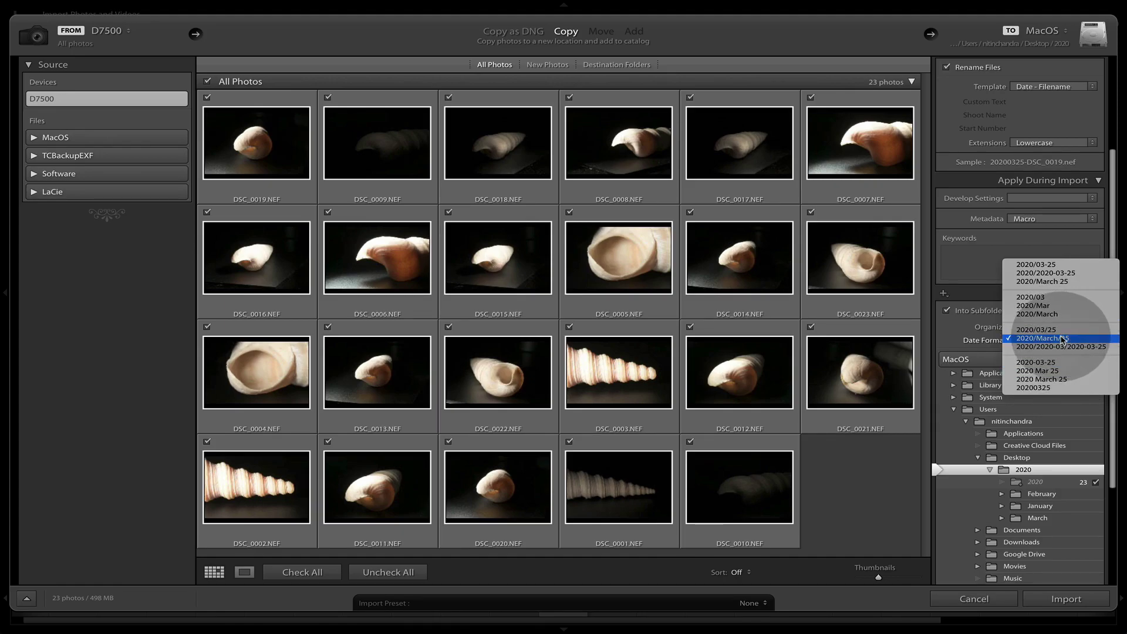
{"action": "left_click", "coordinate": [1064, 339]}
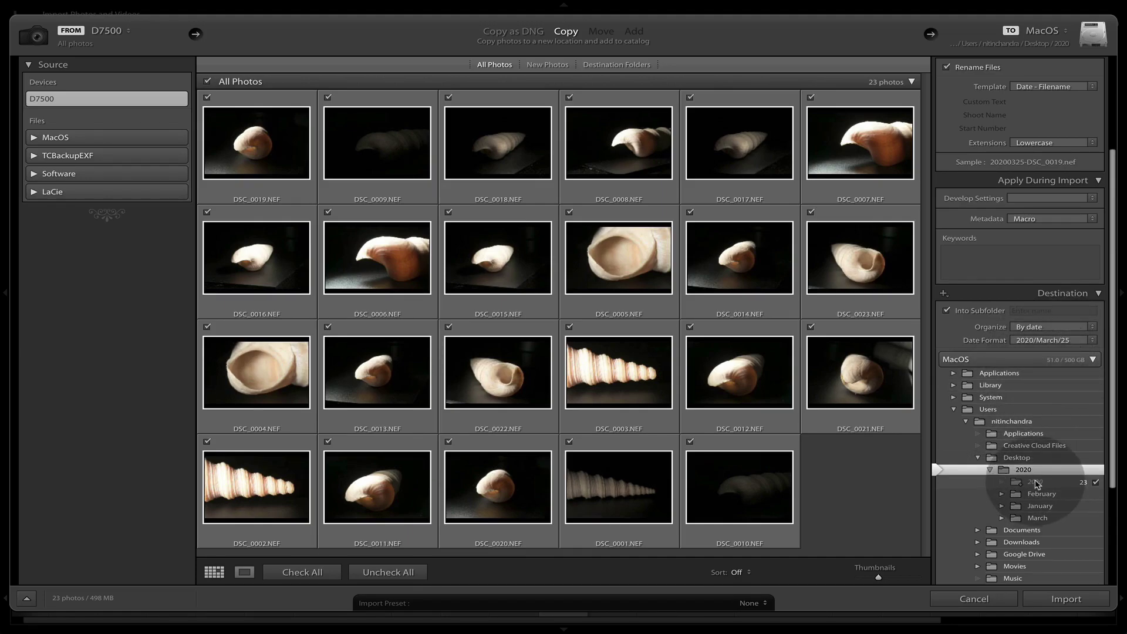
{"action": "left_click", "coordinate": [1015, 458]}
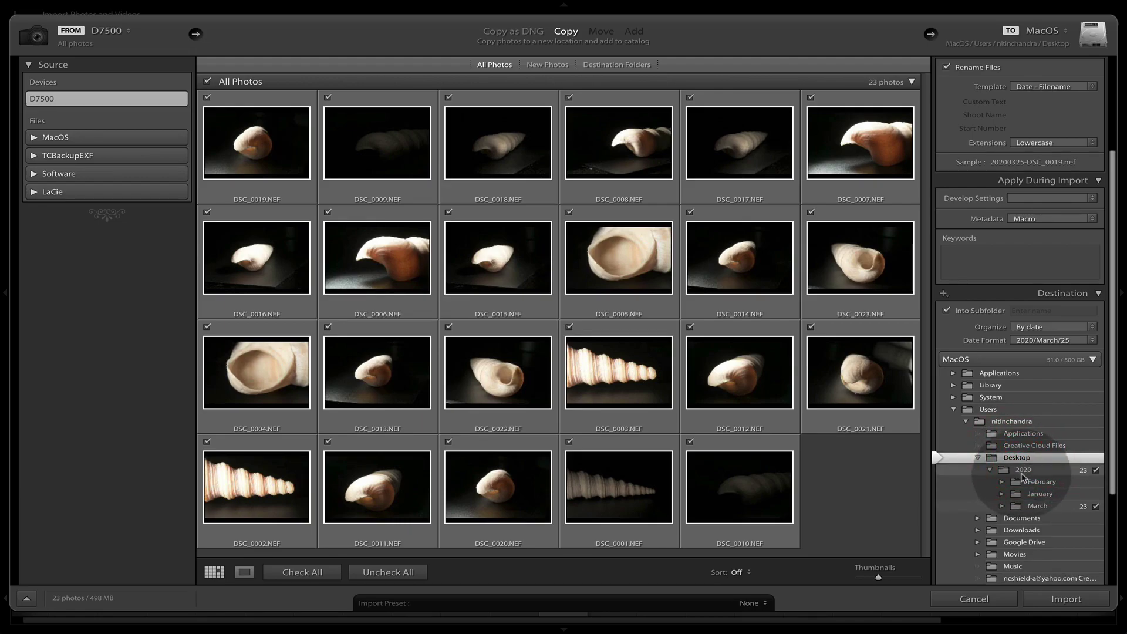
{"action": "left_click", "coordinate": [1000, 506]}
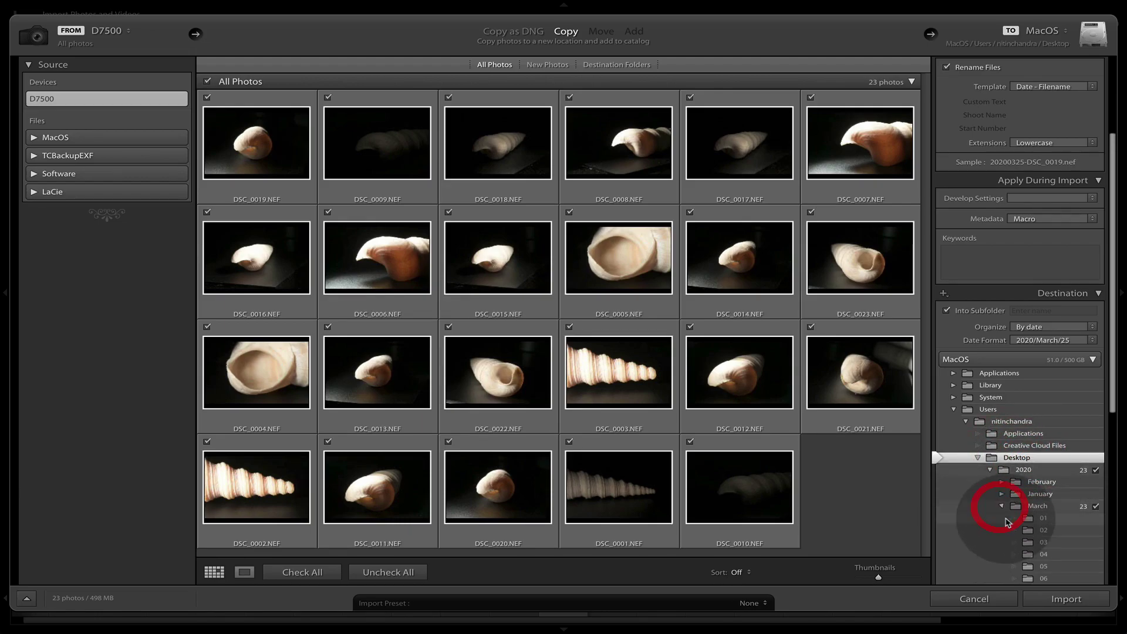
{"action": "scroll", "coordinate": [1008, 522], "scroll_direction": "down", "scroll_amount": 5}
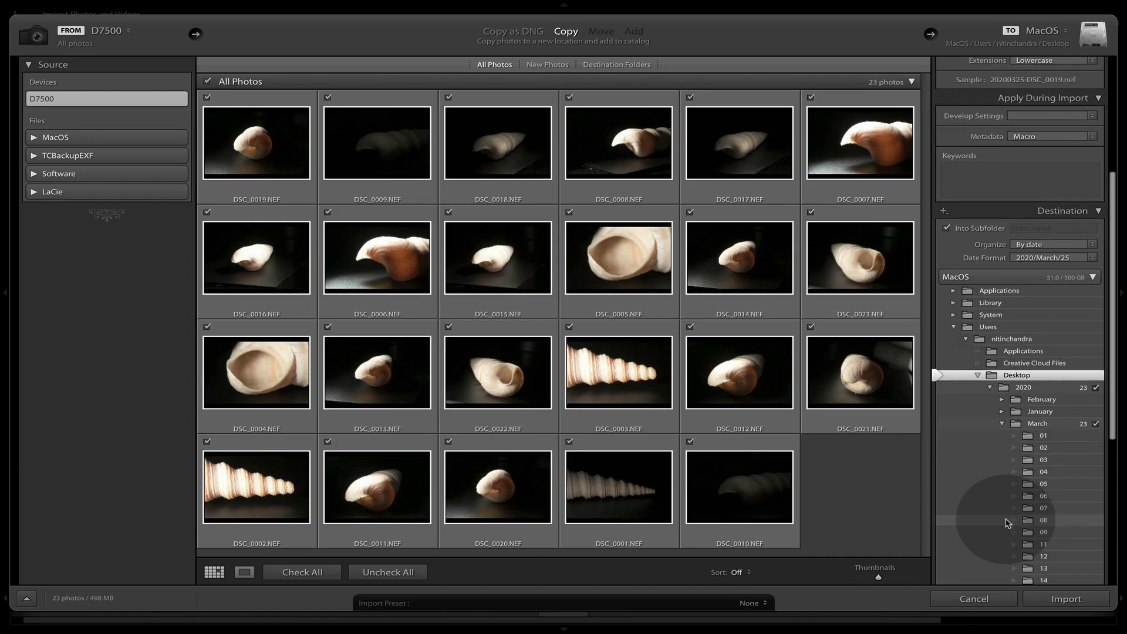
{"action": "scroll", "coordinate": [1007, 522], "scroll_direction": "down", "scroll_amount": 5}
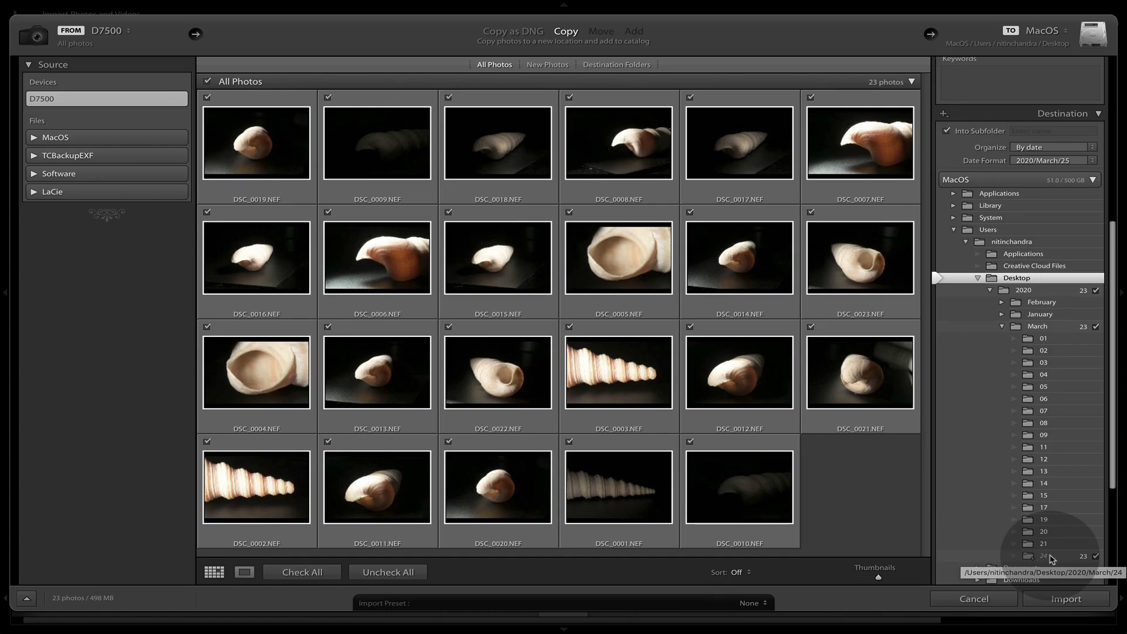
{"action": "scroll", "coordinate": [1033, 411], "scroll_direction": "up", "scroll_amount": 15}
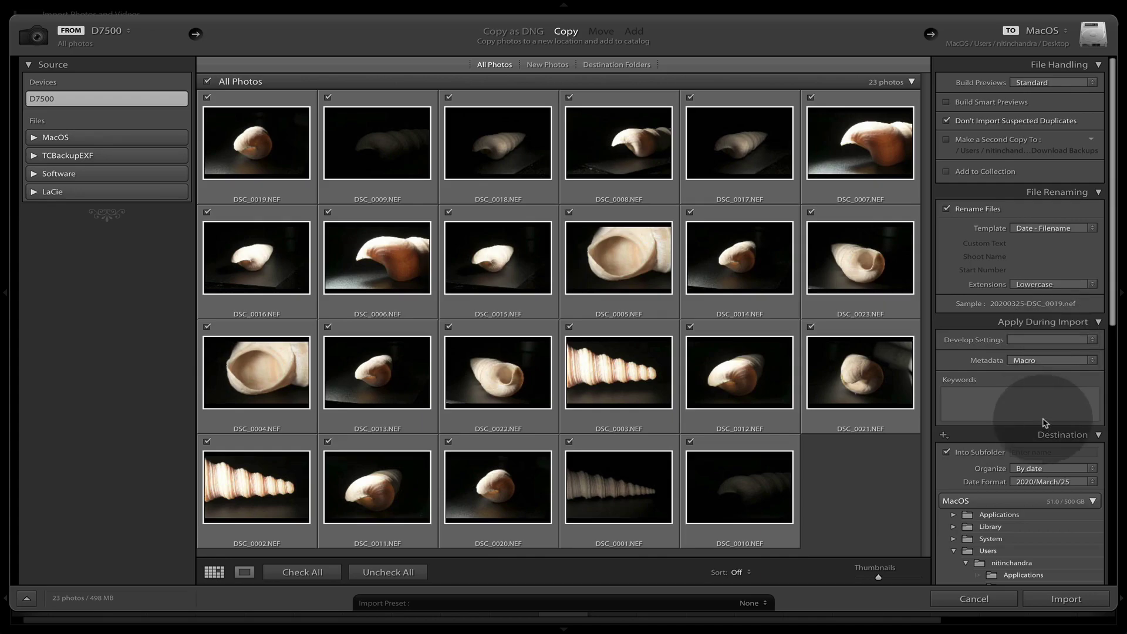
{"action": "scroll", "coordinate": [1043, 420], "scroll_direction": "down", "scroll_amount": 20}
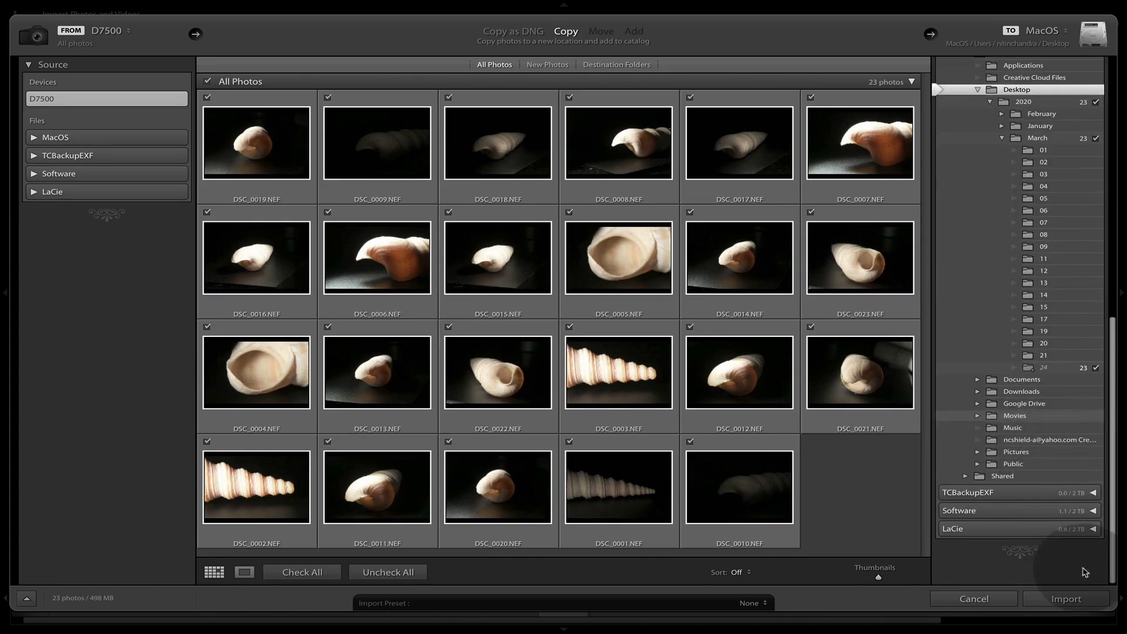
Step: Run the import, then inspect folder 24 in Finder with March's folders sorted ascending
{"action": "left_click", "coordinate": [1074, 600]}
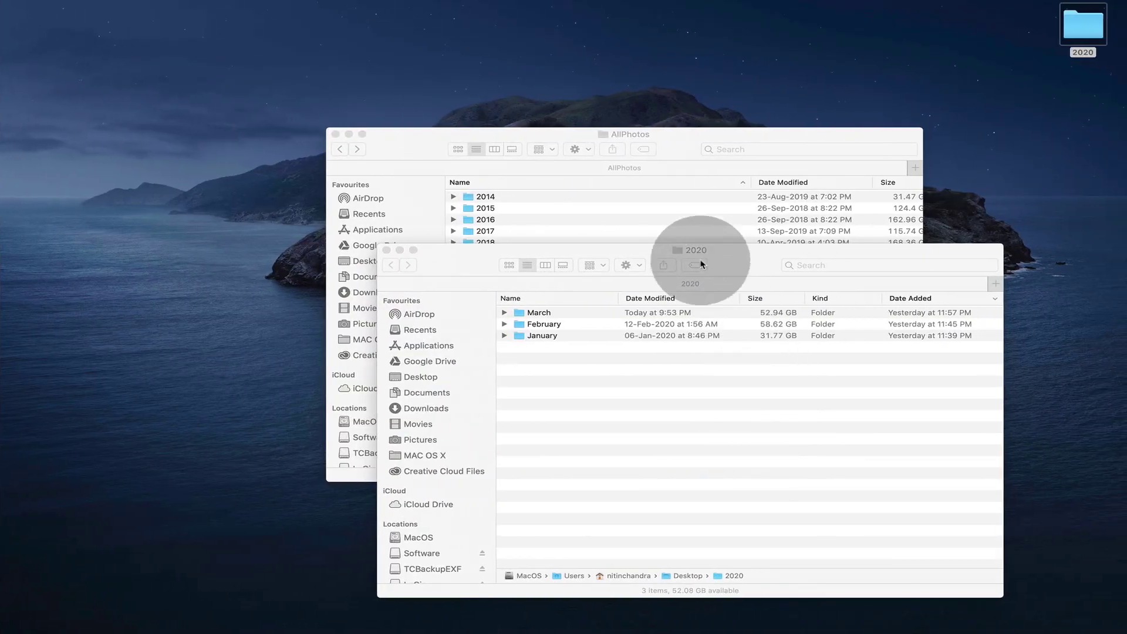
{"action": "double_click", "coordinate": [557, 313]}
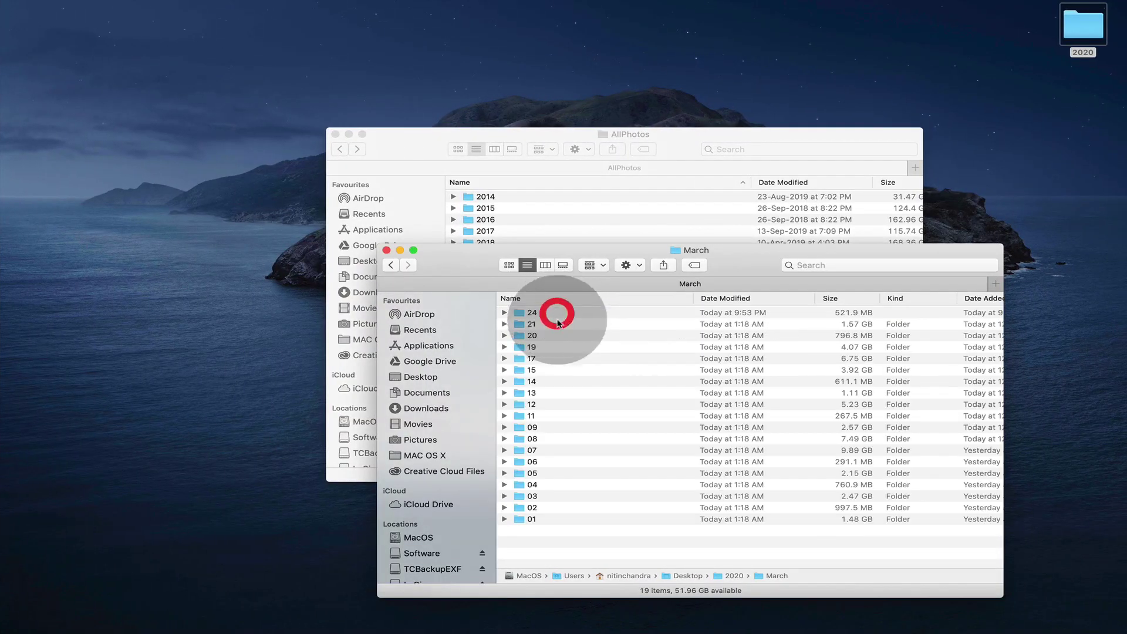
{"action": "left_click", "coordinate": [614, 300]}
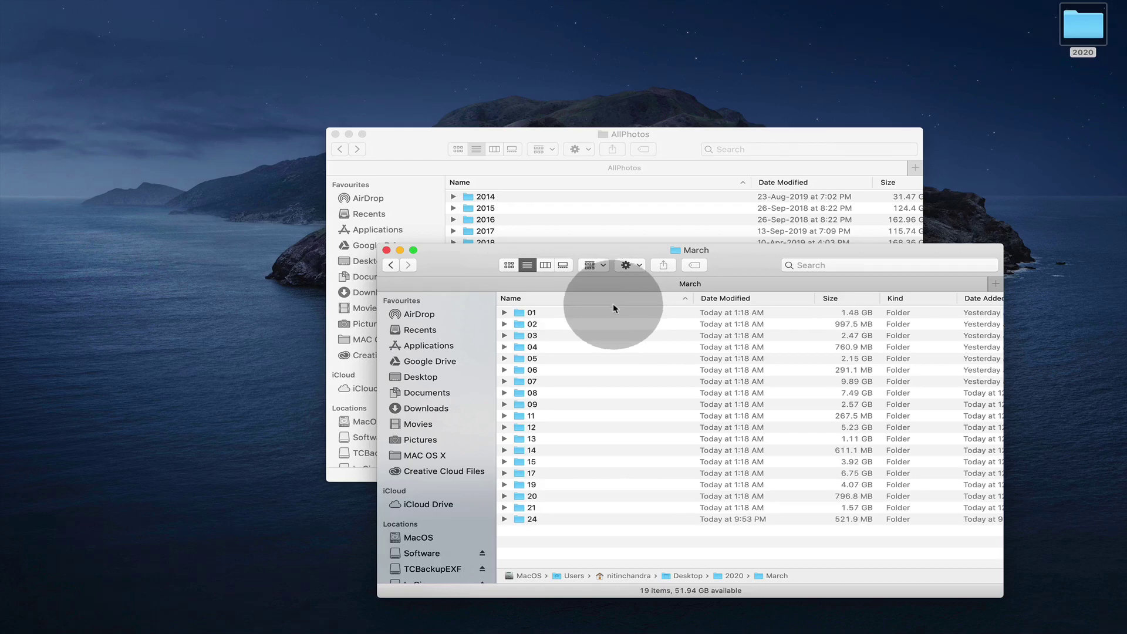
{"action": "double_click", "coordinate": [558, 519]}
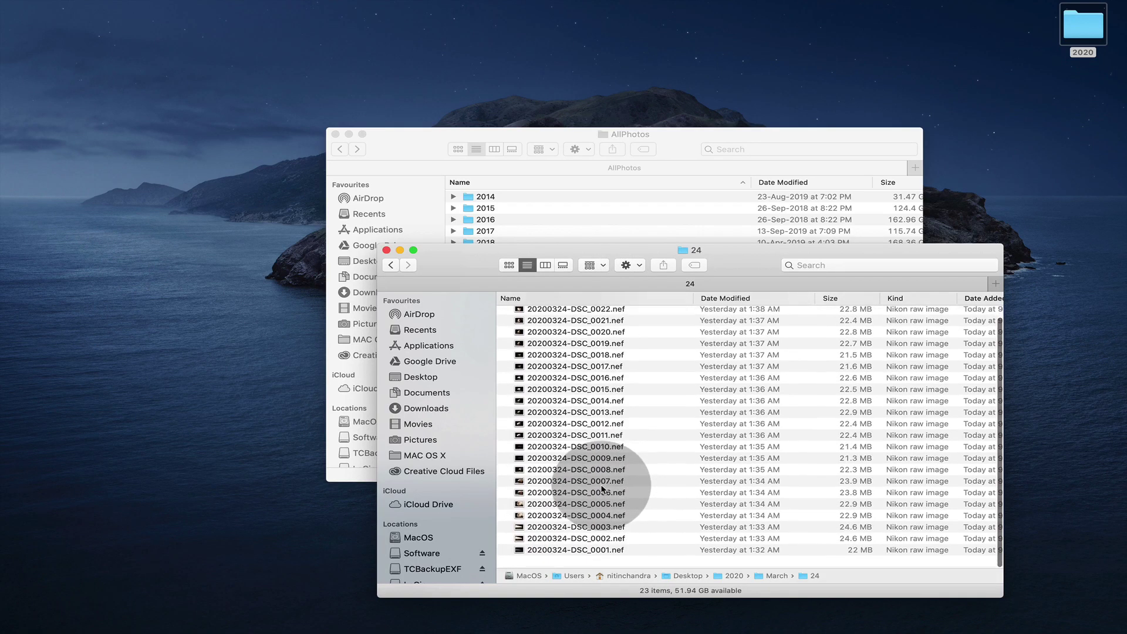
{"action": "key", "text": "cmd+Up"}
{"action": "key", "text": "ctrl+Left"}
Step: Enable 'Automatically write changes into XMP' in the catalog's Metadata settings
{"action": "left_click", "coordinate": [622, 416]}
{"action": "scroll", "coordinate": [625, 409], "scroll_direction": "down", "scroll_amount": 2}
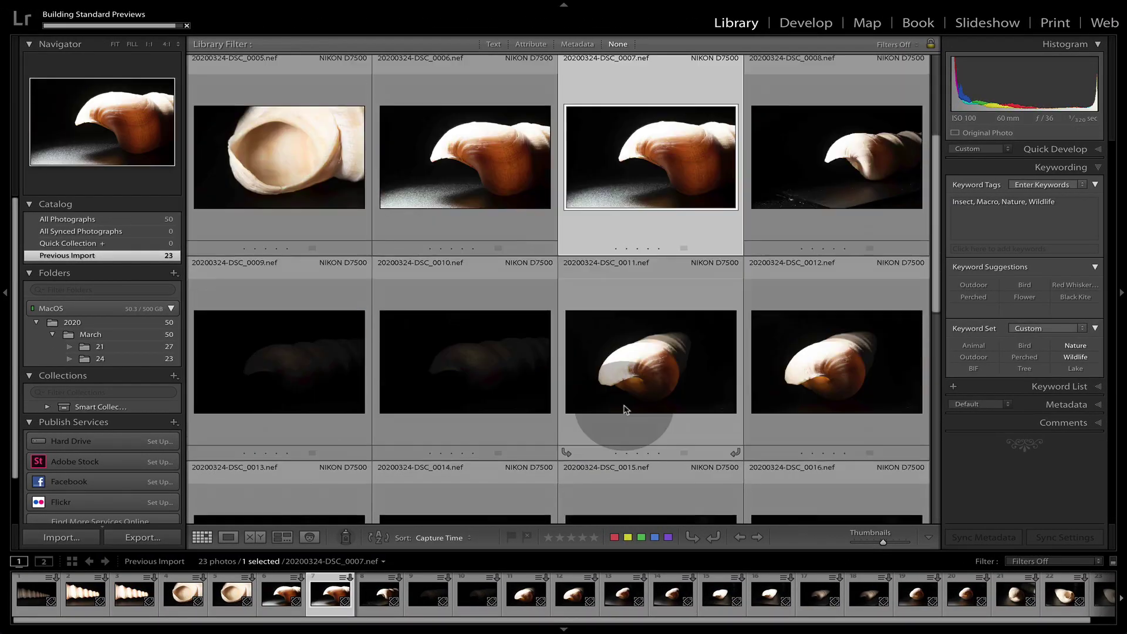
{"action": "scroll", "coordinate": [625, 410], "scroll_direction": "down", "scroll_amount": 3}
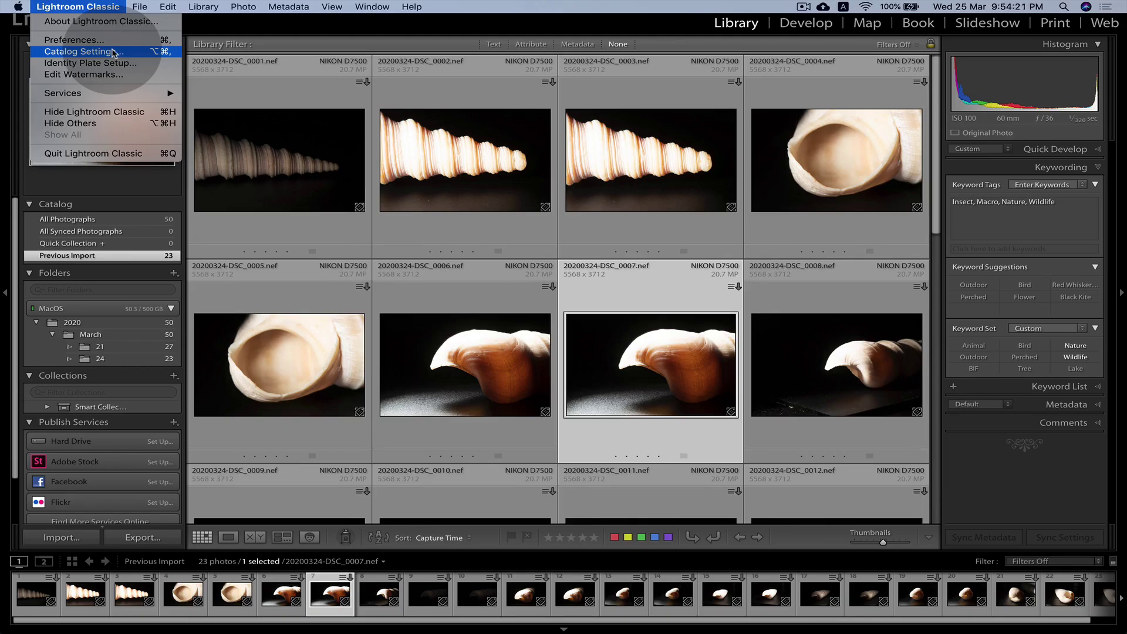
{"action": "left_click", "coordinate": [113, 52]}
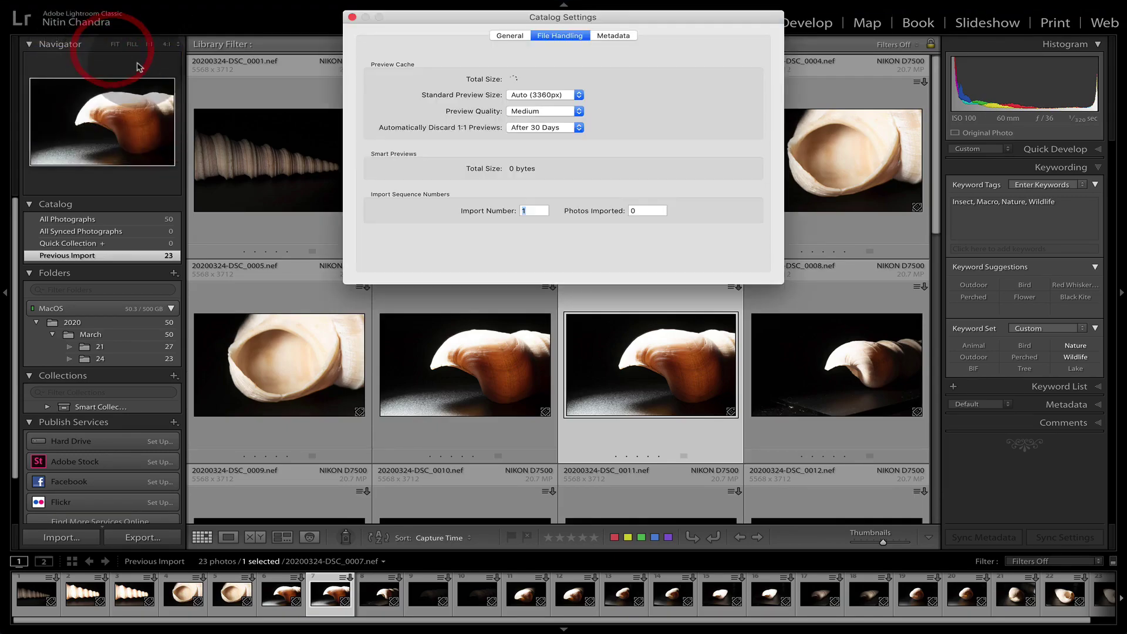
{"action": "left_click", "coordinate": [607, 37]}
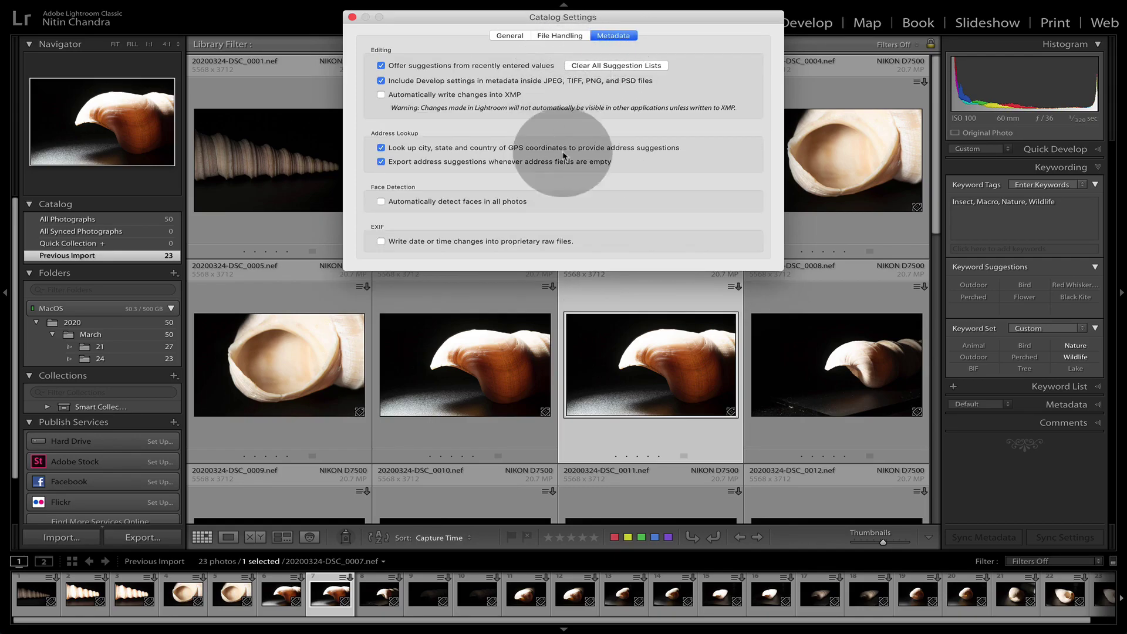
{"action": "left_click", "coordinate": [472, 95]}
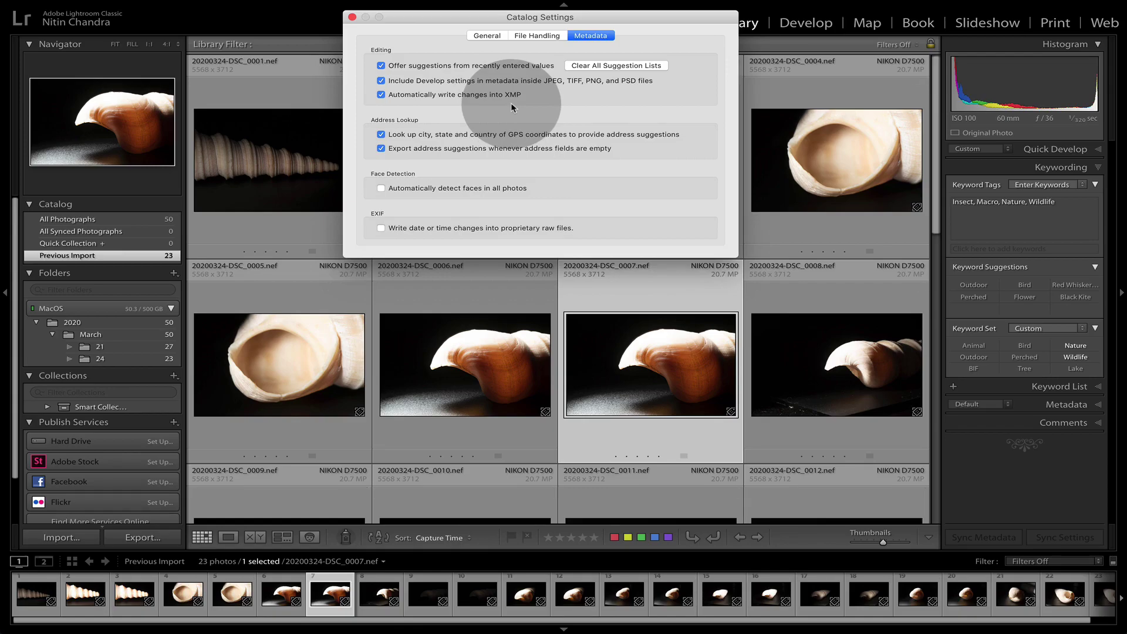
{"action": "left_click", "coordinate": [486, 36]}
{"action": "left_click", "coordinate": [352, 17]}
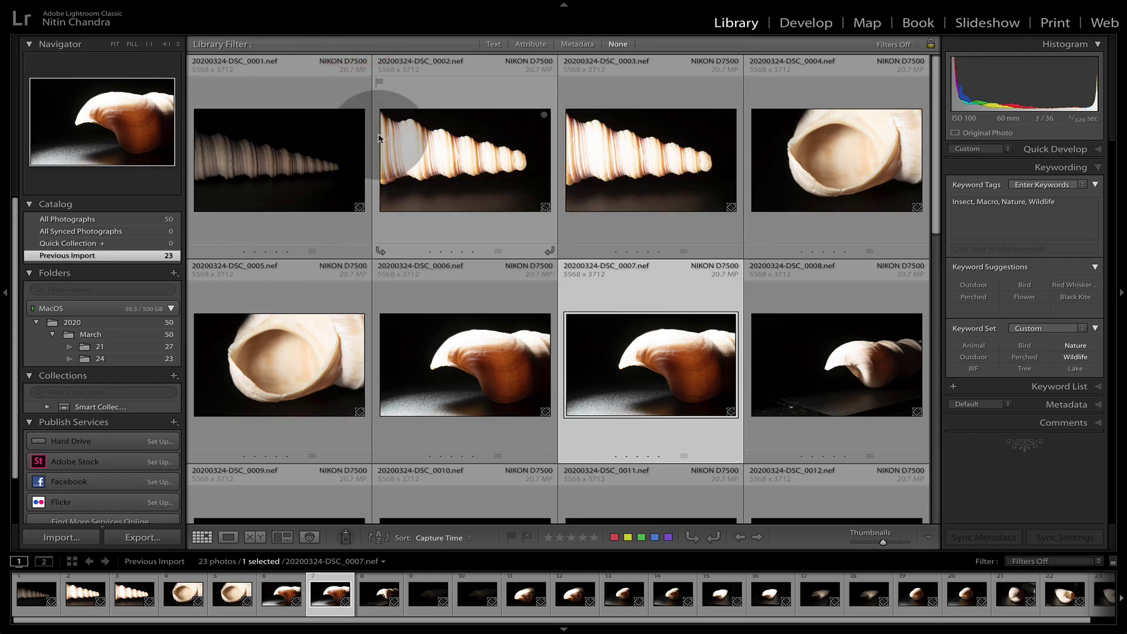
{"action": "left_click", "coordinate": [466, 228]}
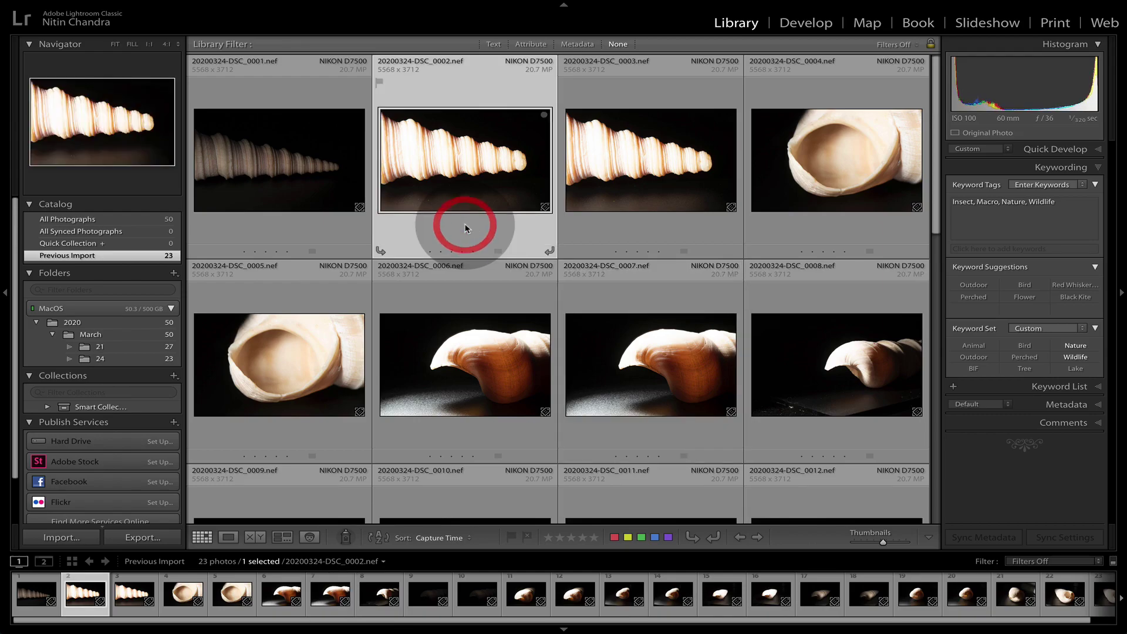
{"action": "key", "text": "ctrl+Right"}
Step: Check folder 24 in Finder and select the 20200324-DSC_0011.xmp sidecar file
{"action": "double_click", "coordinate": [574, 518]}
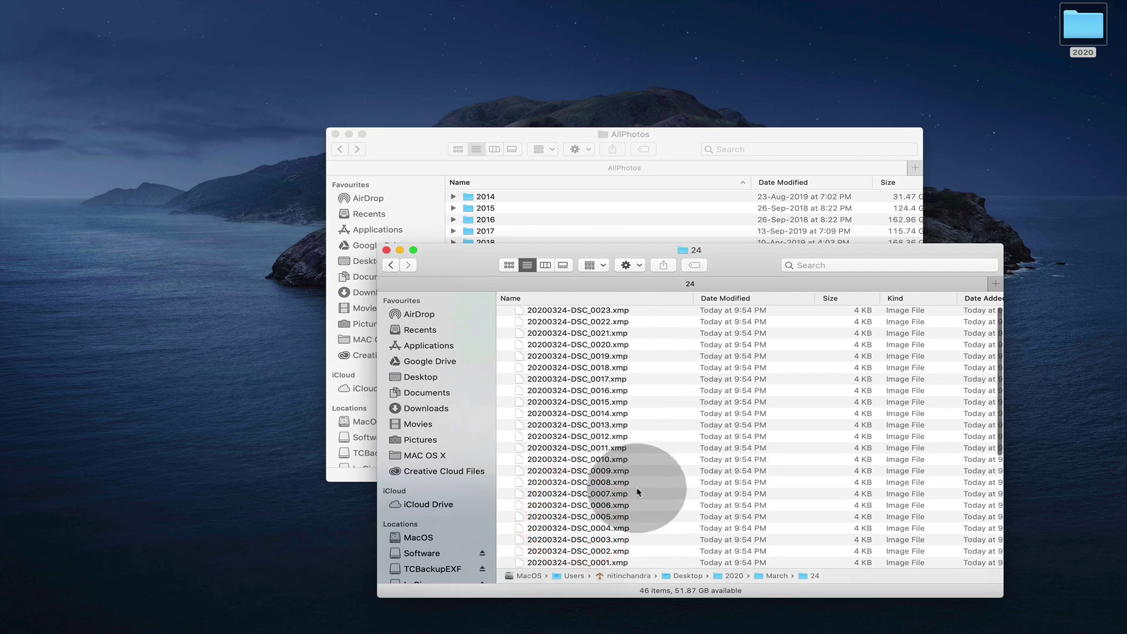
{"action": "scroll", "coordinate": [637, 507], "scroll_direction": "down", "scroll_amount": 5}
{"action": "scroll", "coordinate": [637, 506], "scroll_direction": "down", "scroll_amount": 5}
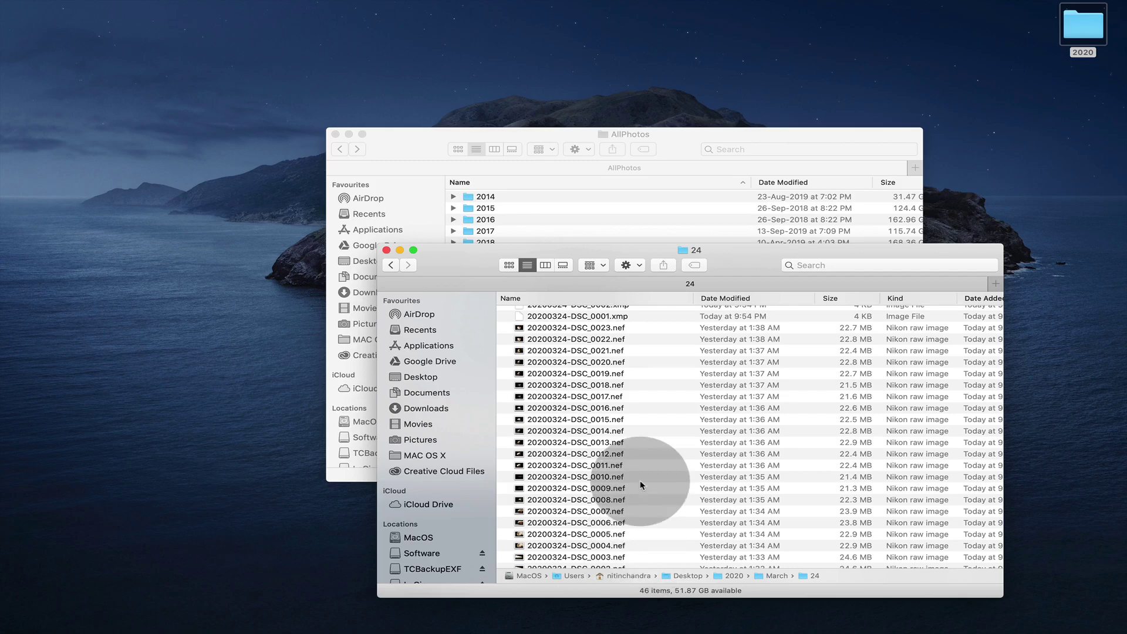
{"action": "scroll", "coordinate": [640, 480], "scroll_direction": "up", "scroll_amount": 8}
{"action": "scroll", "coordinate": [641, 482], "scroll_direction": "up", "scroll_amount": 2}
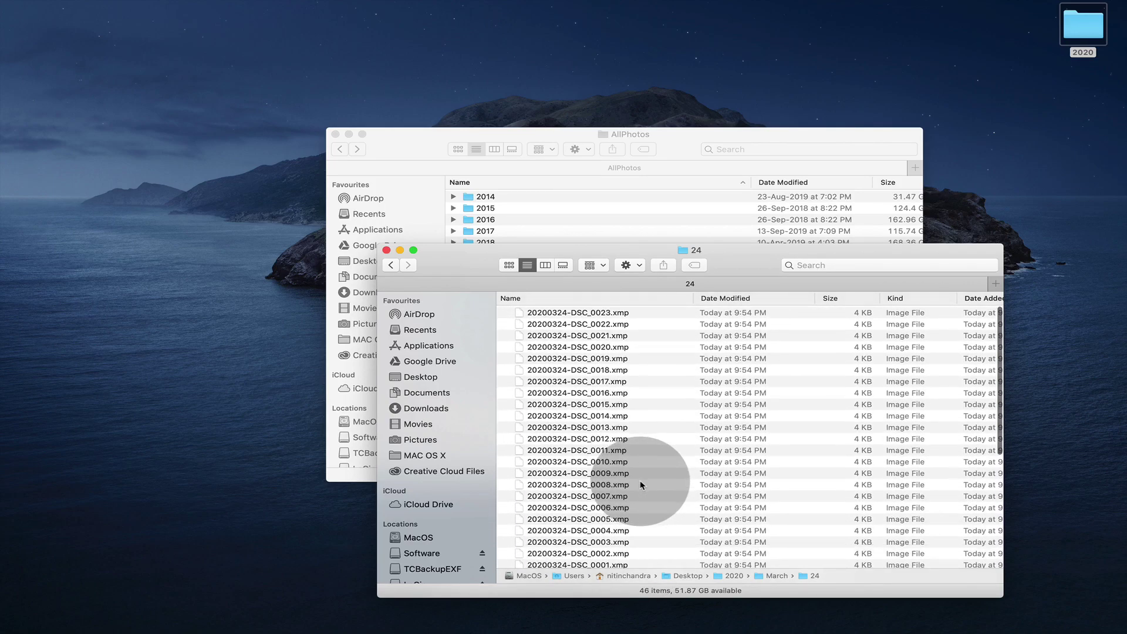
{"action": "left_click", "coordinate": [623, 450]}
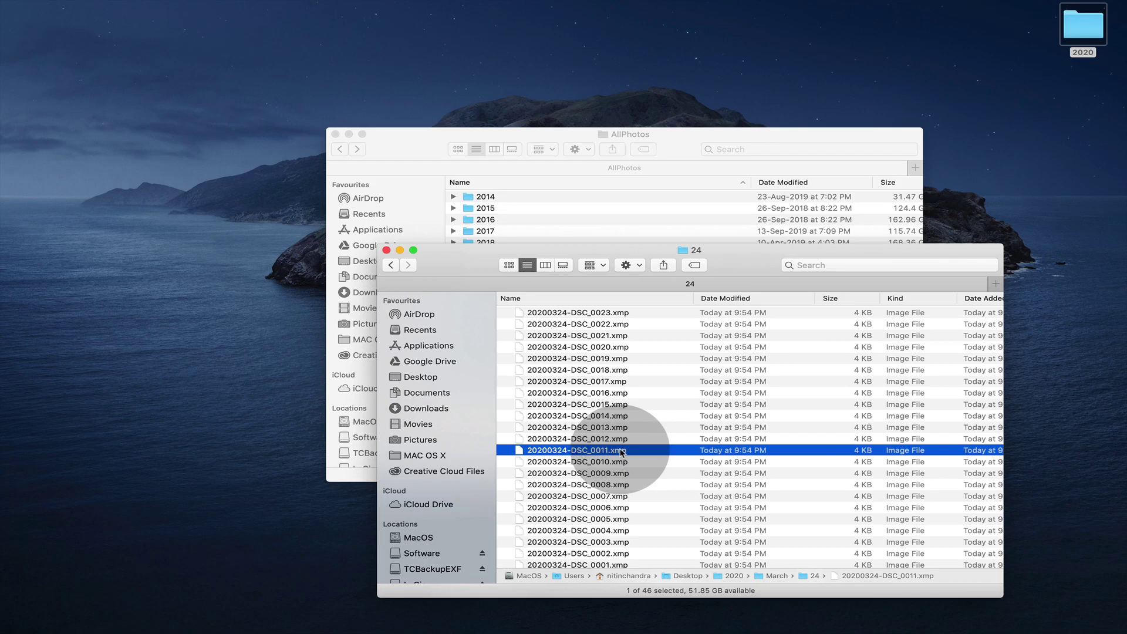
{"action": "key", "text": "ctrl+Left"}
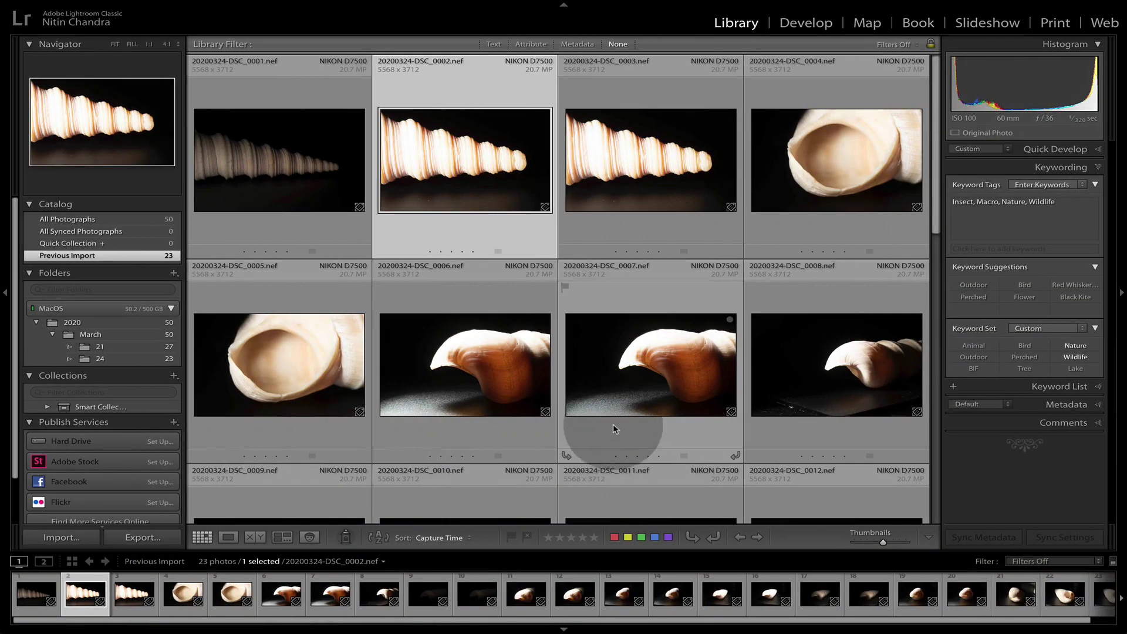
{"action": "scroll", "coordinate": [613, 382], "scroll_direction": "down", "scroll_amount": 10}
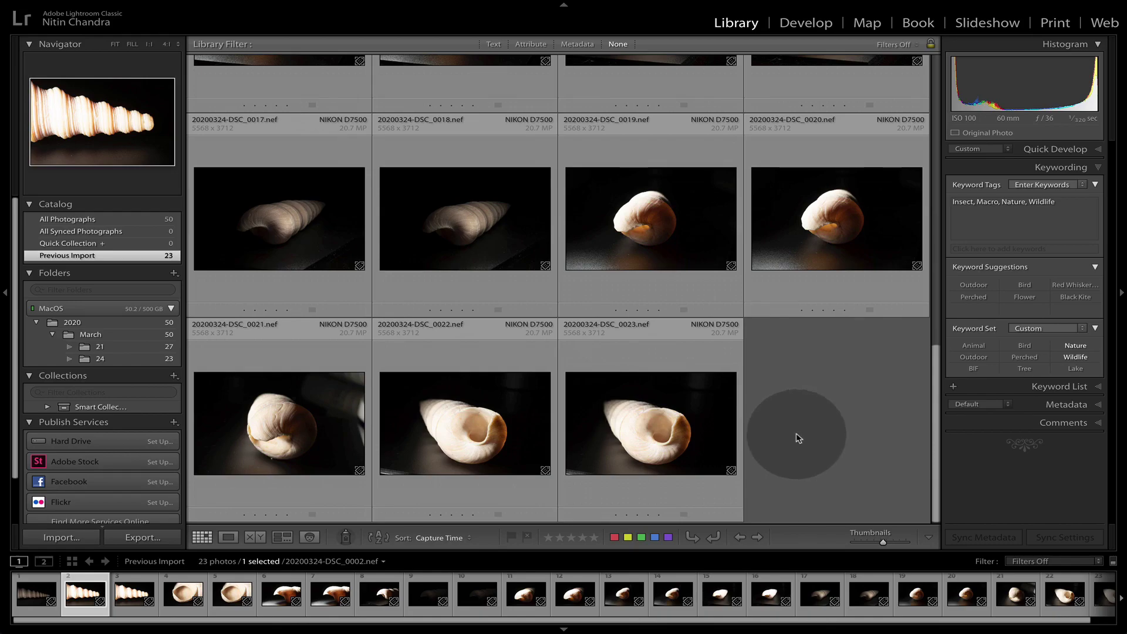
{"action": "scroll", "coordinate": [598, 402], "scroll_direction": "up", "scroll_amount": 10}
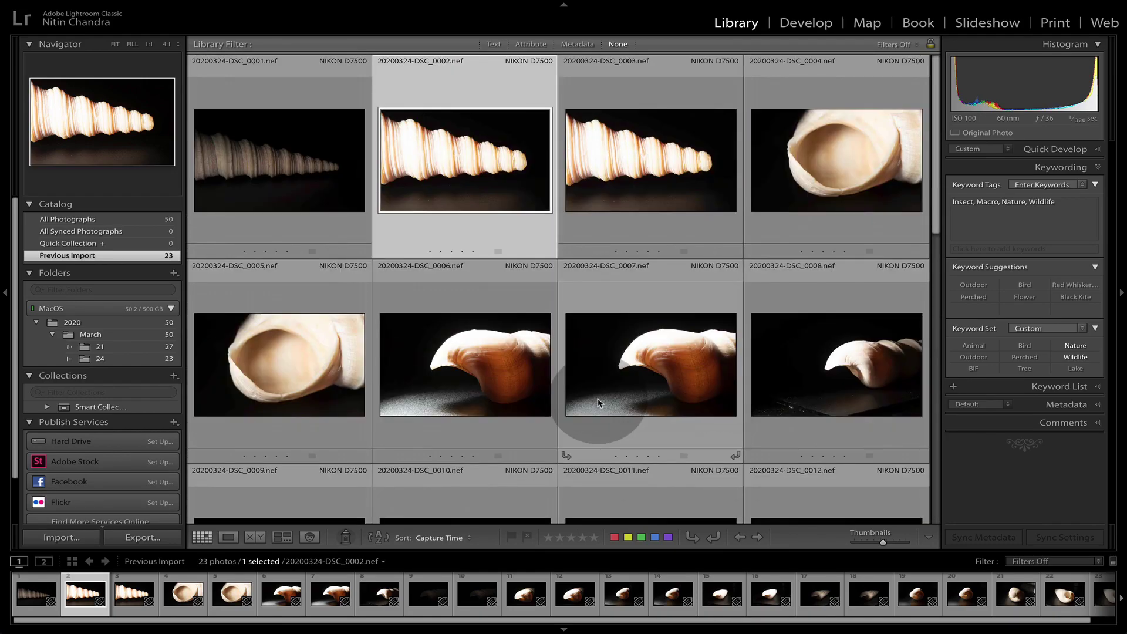
{"action": "mouse_move", "coordinate": [598, 403]}
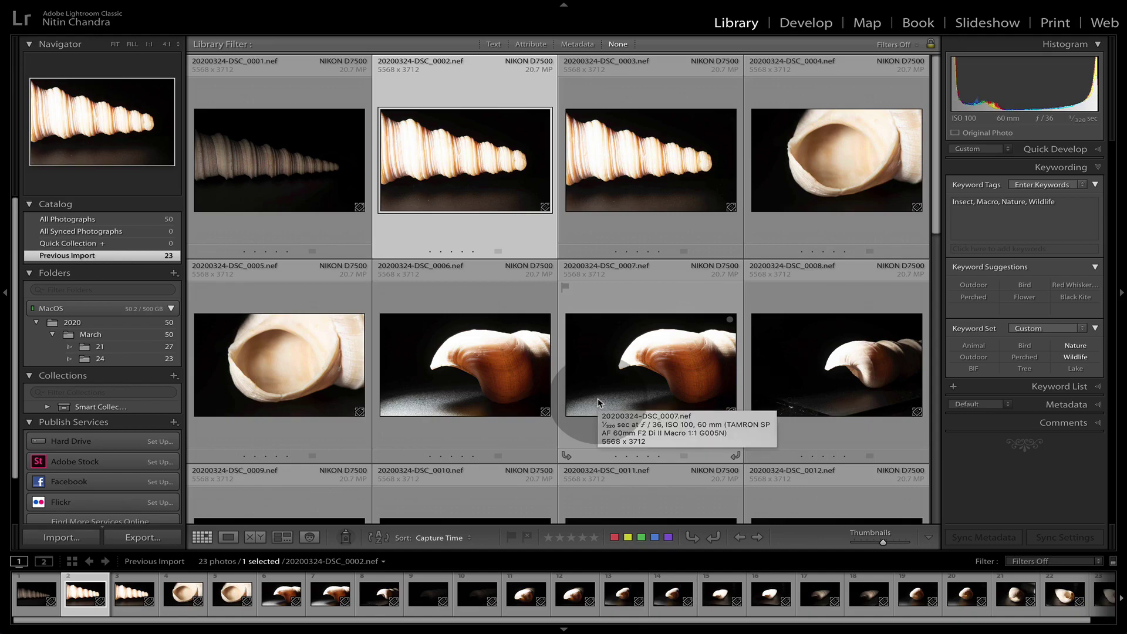